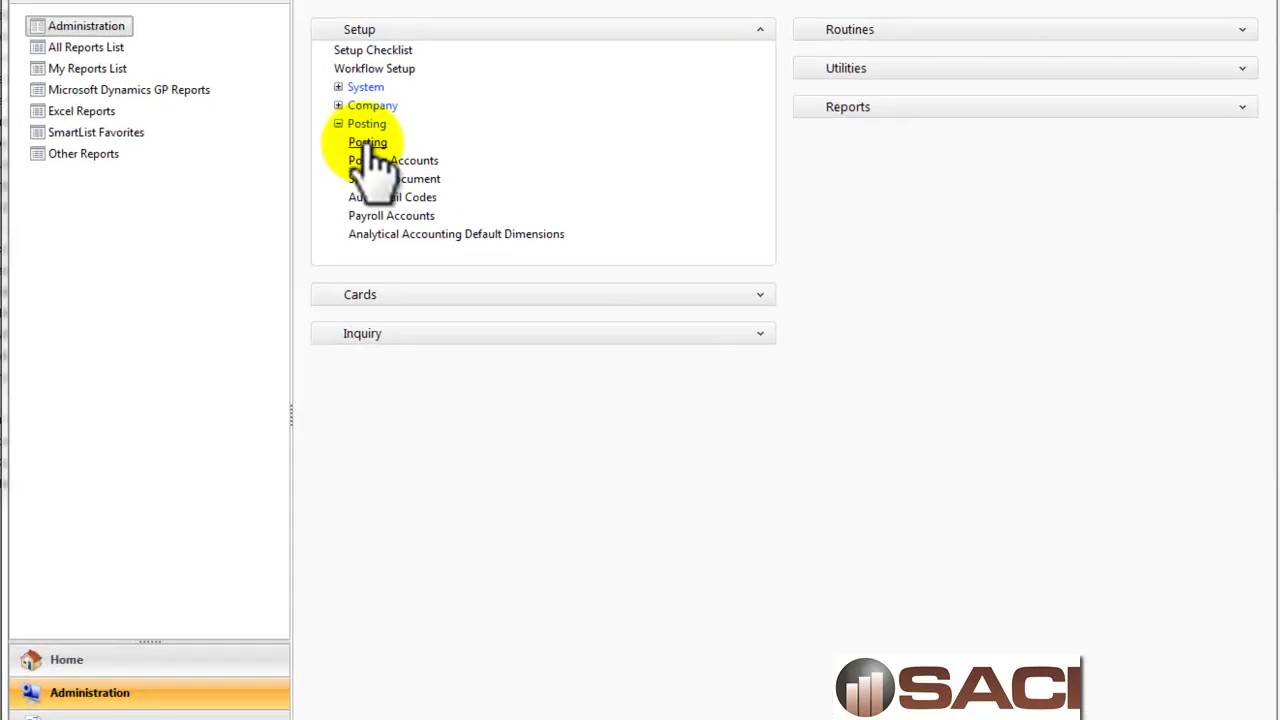
Review the posting setup for the Purchasing series with the Payables Trx Entry origin, and close it
click(370, 143)
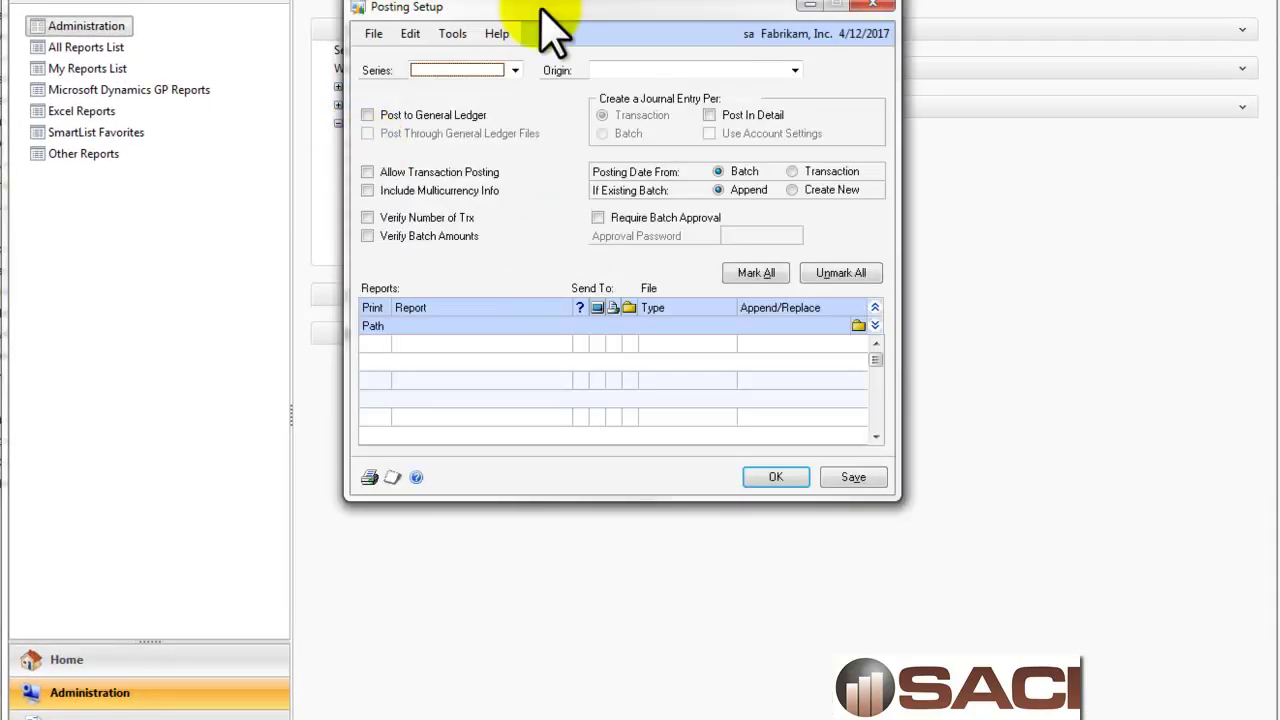
click(516, 70)
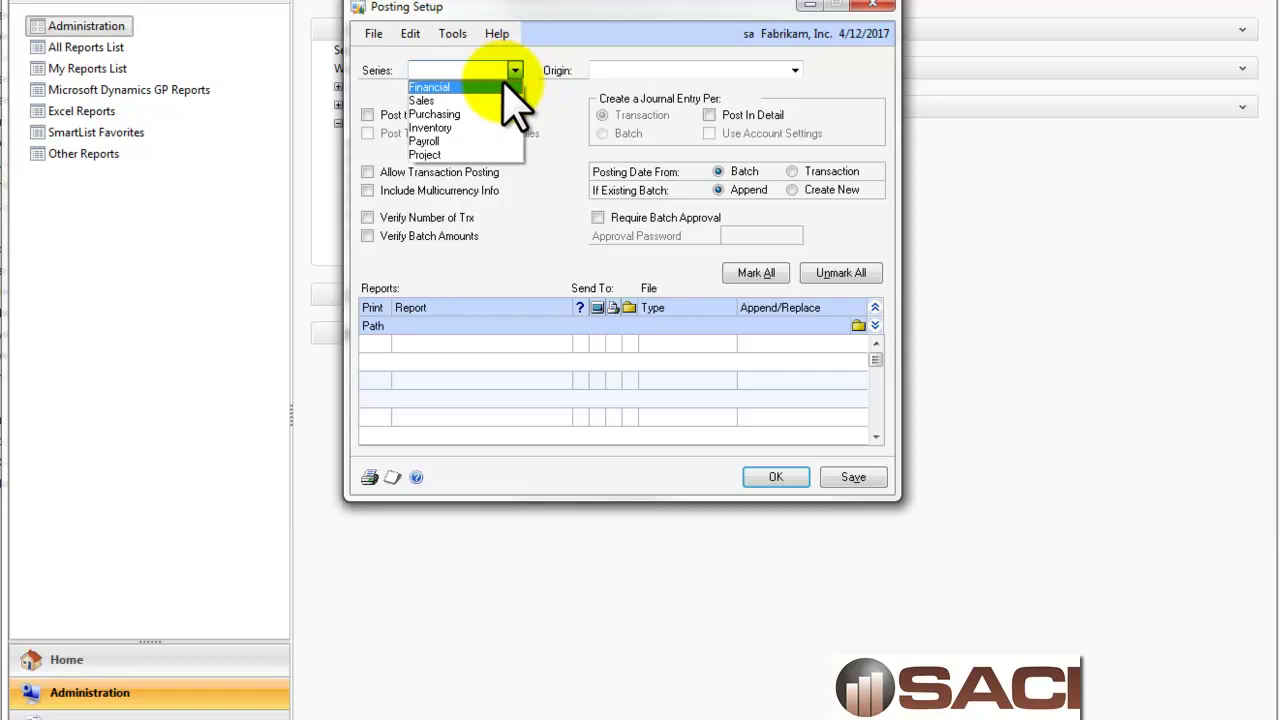
click(506, 112)
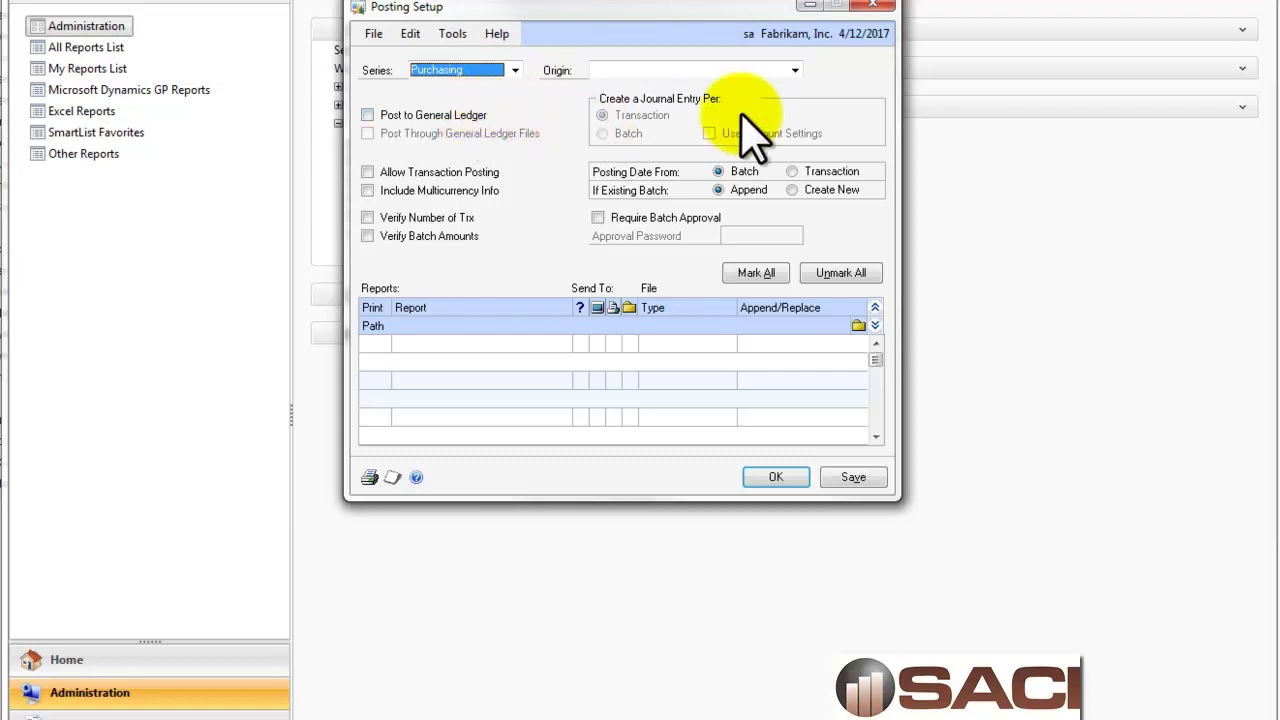
click(795, 70)
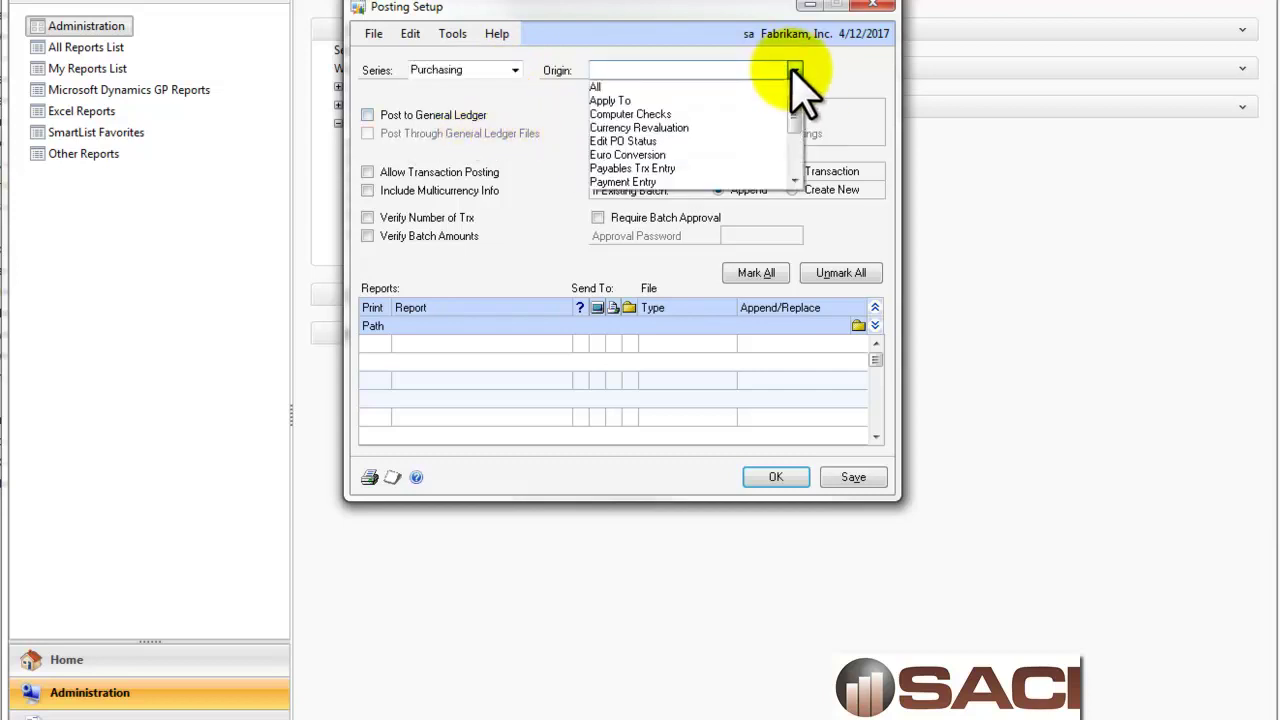
click(668, 168)
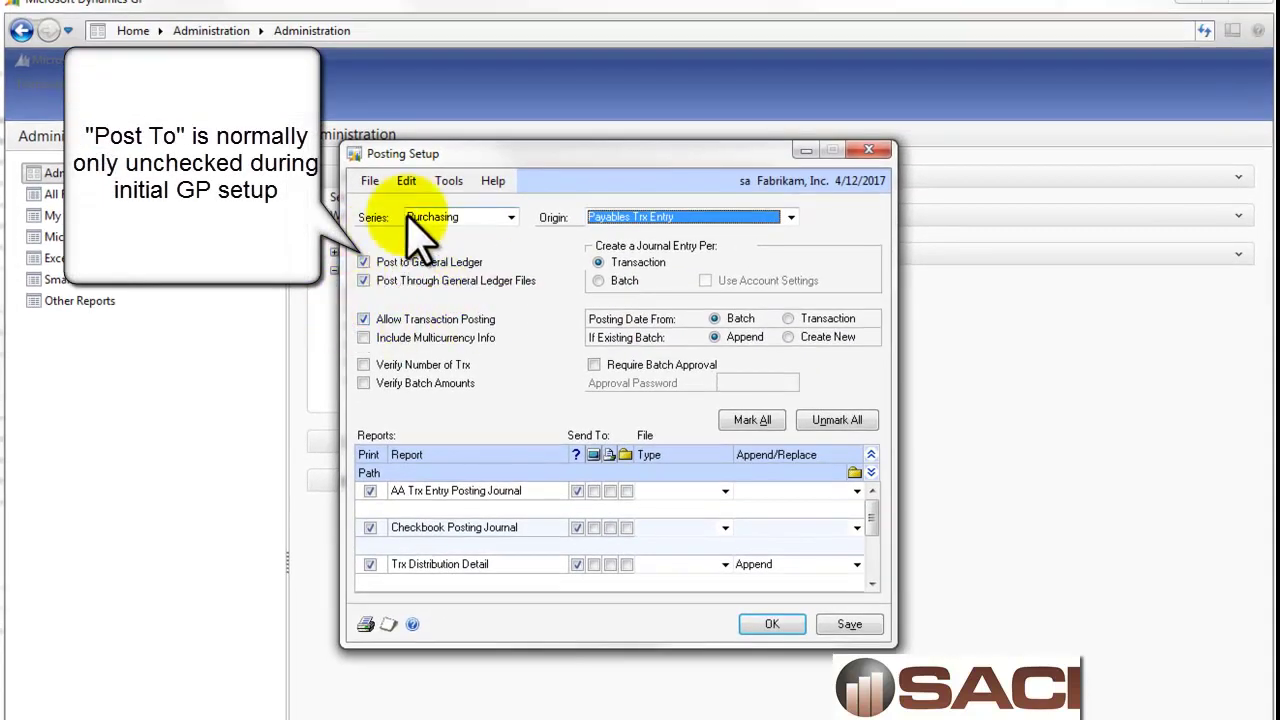
click(430, 319)
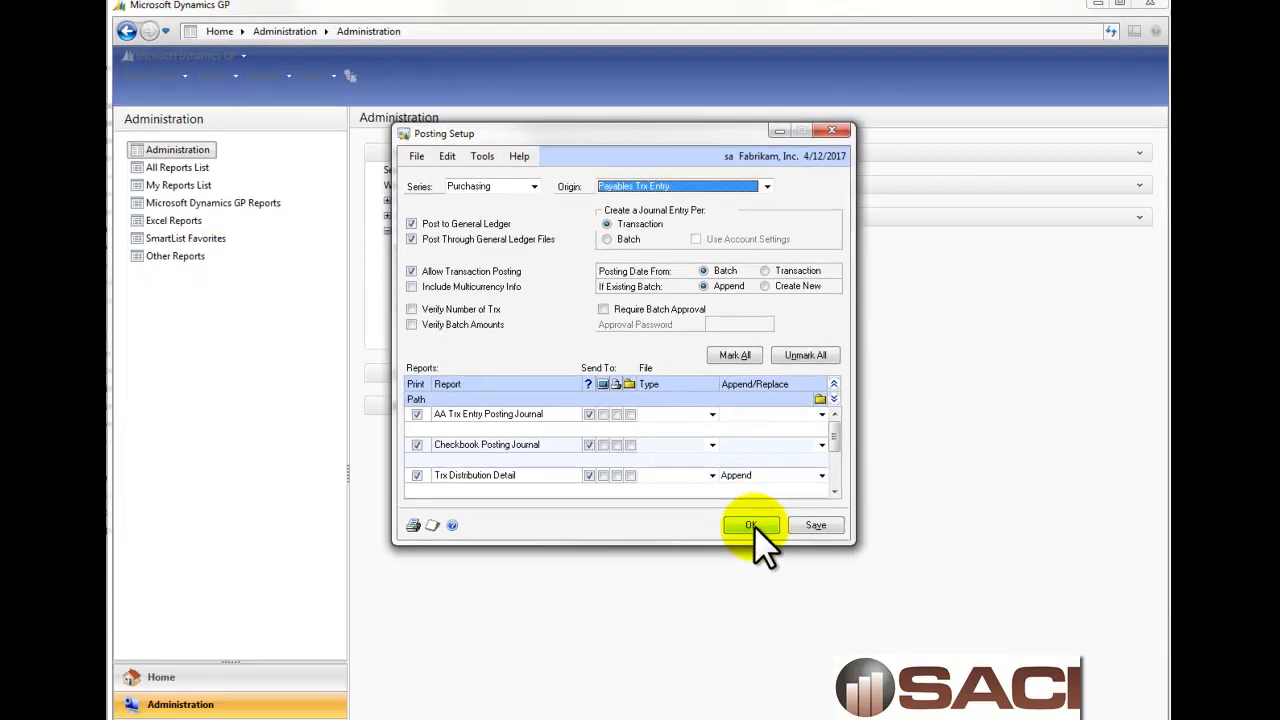
click(771, 624)
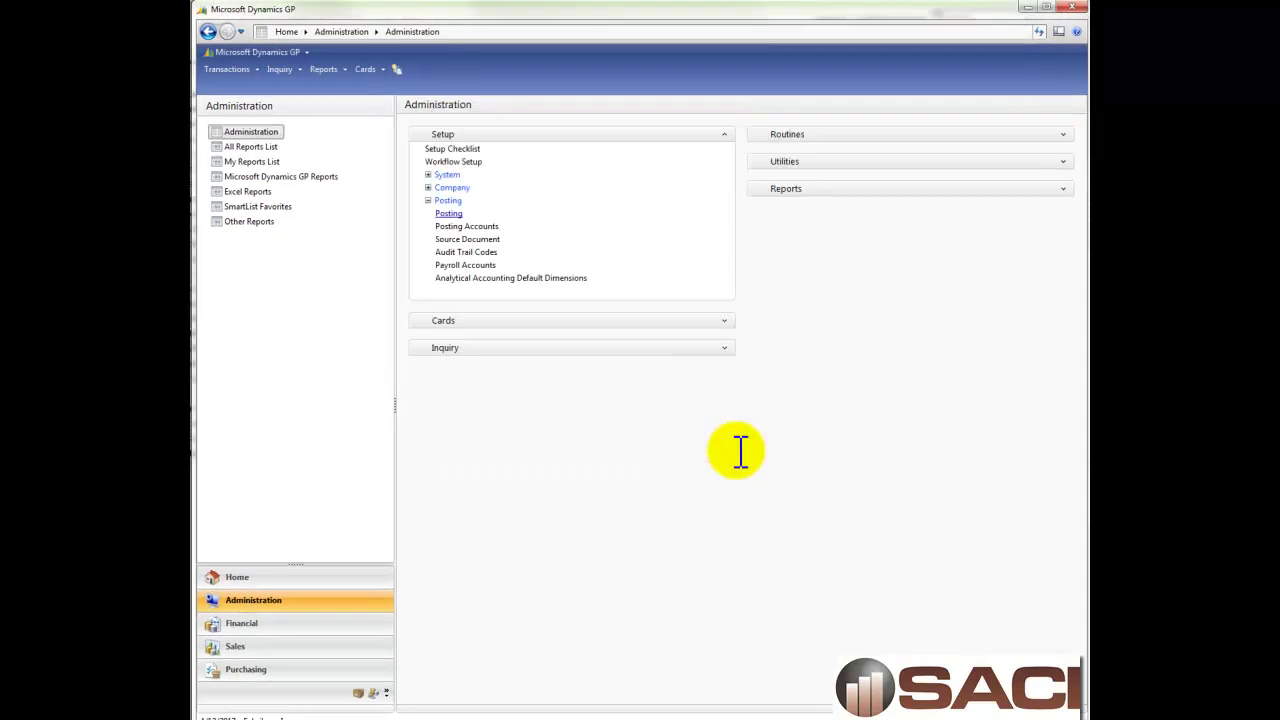
Start a new payables invoice dated 4/12/2017 without a batch for vendor ALLENSON0001
click(248, 670)
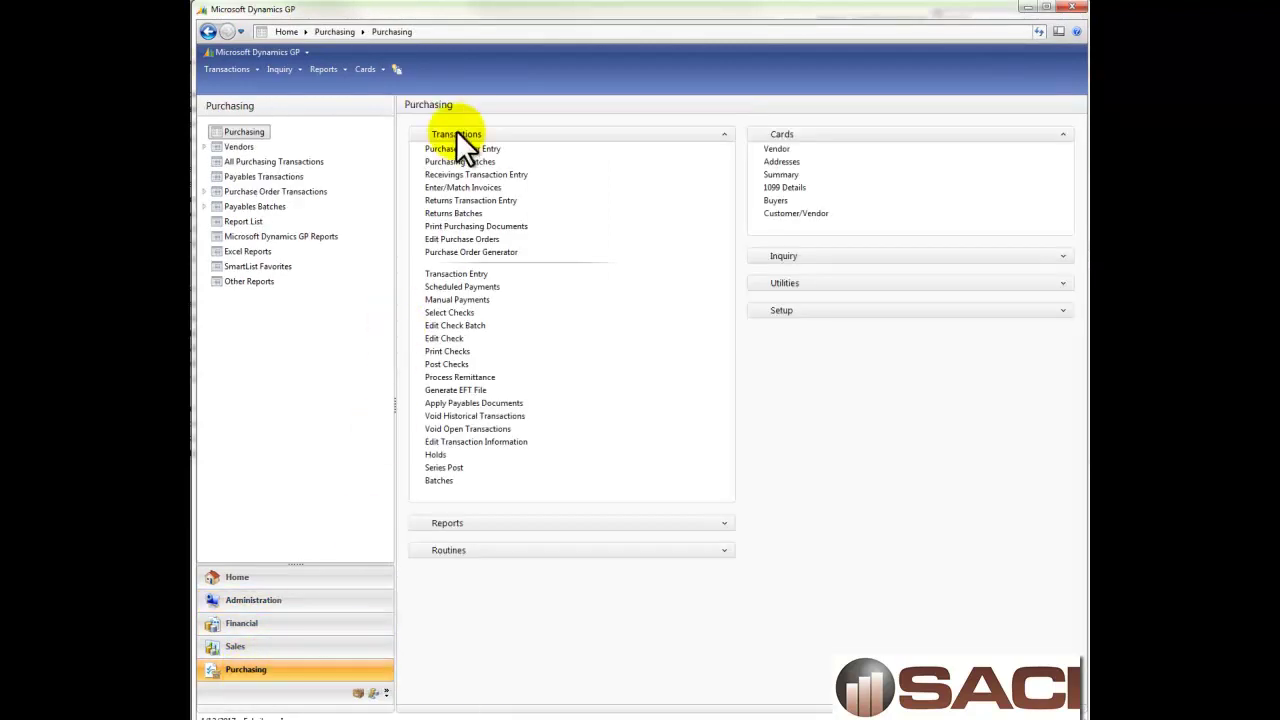
click(468, 277)
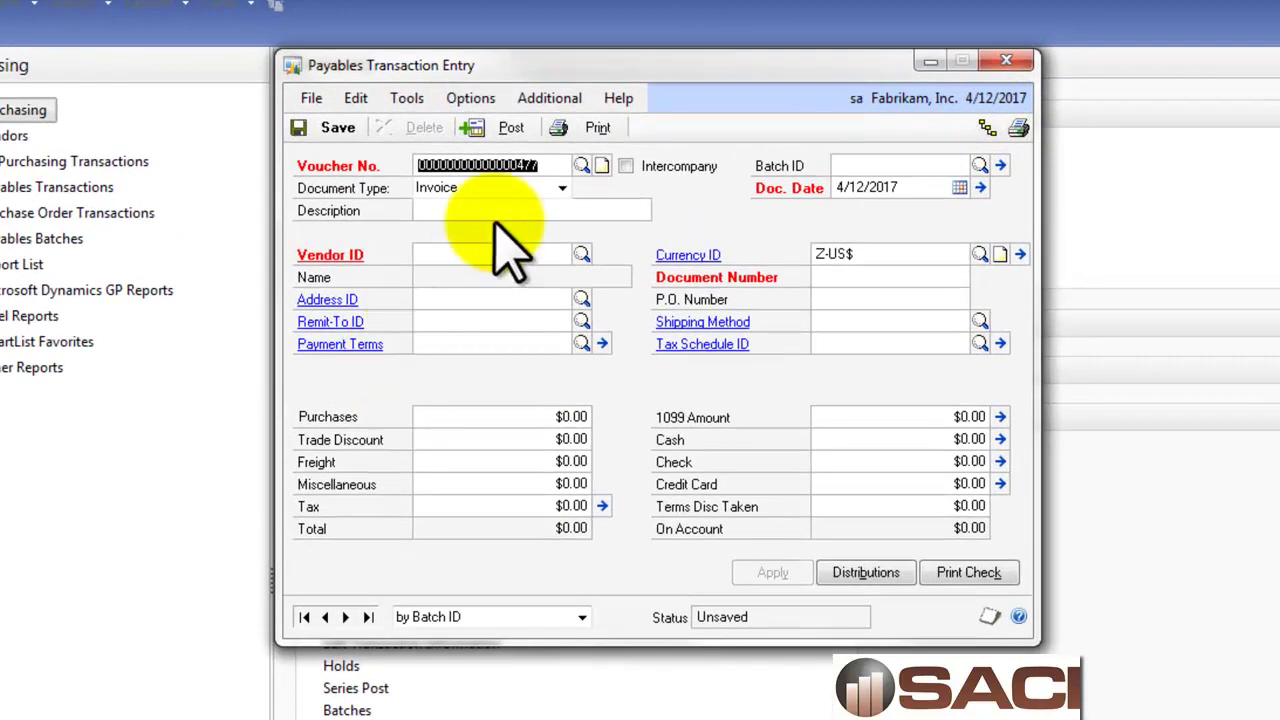
key(Tab)
key(Tab)
key(Tab)
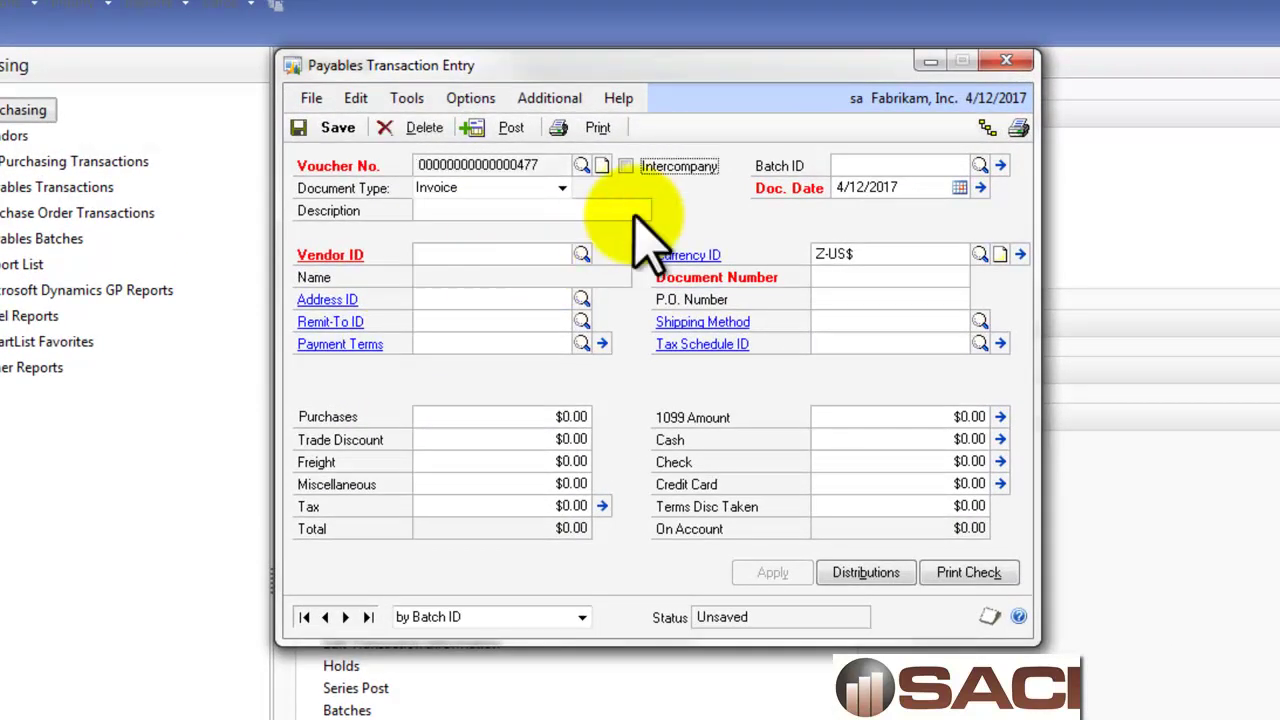
key(Tab)
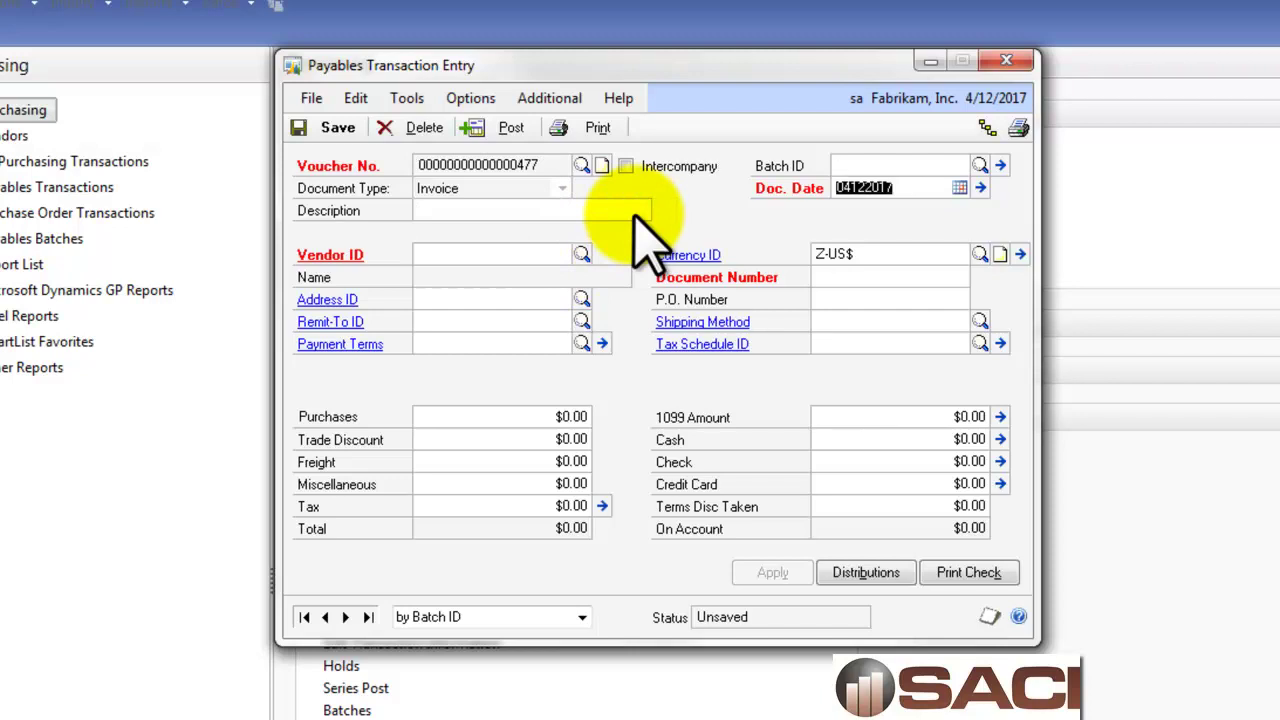
key(Tab)
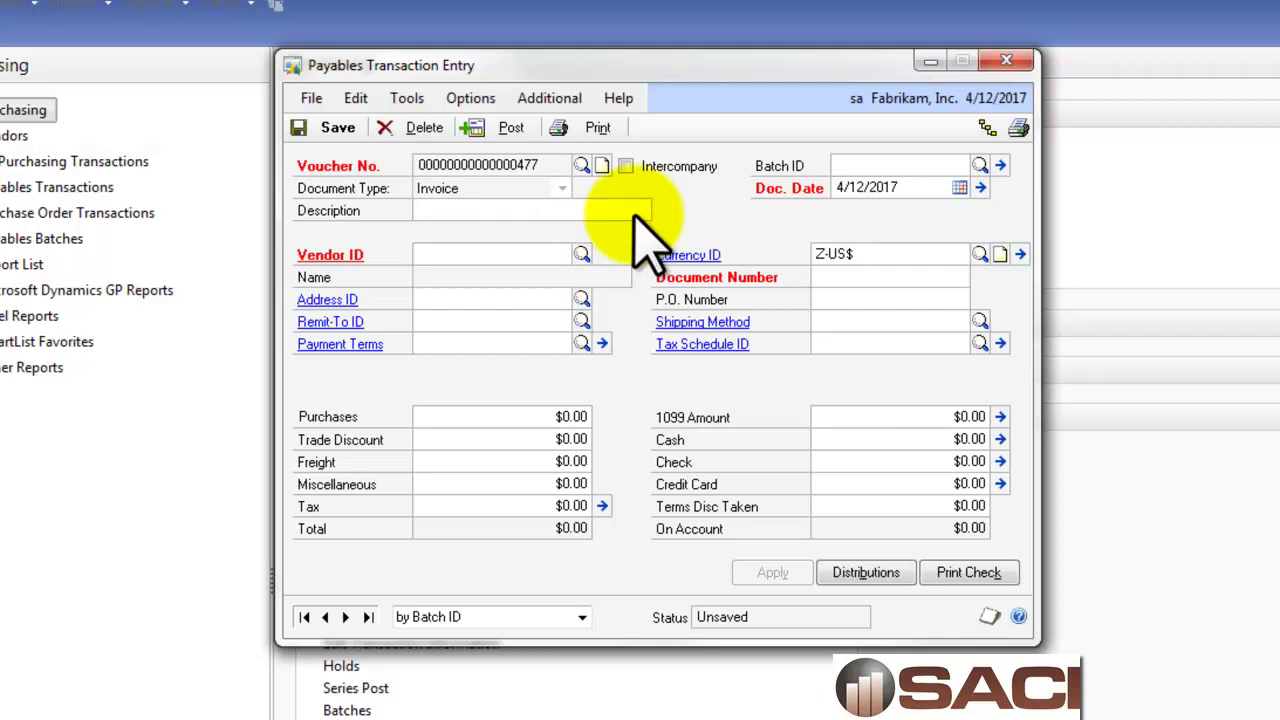
text(AL)
key(Down)
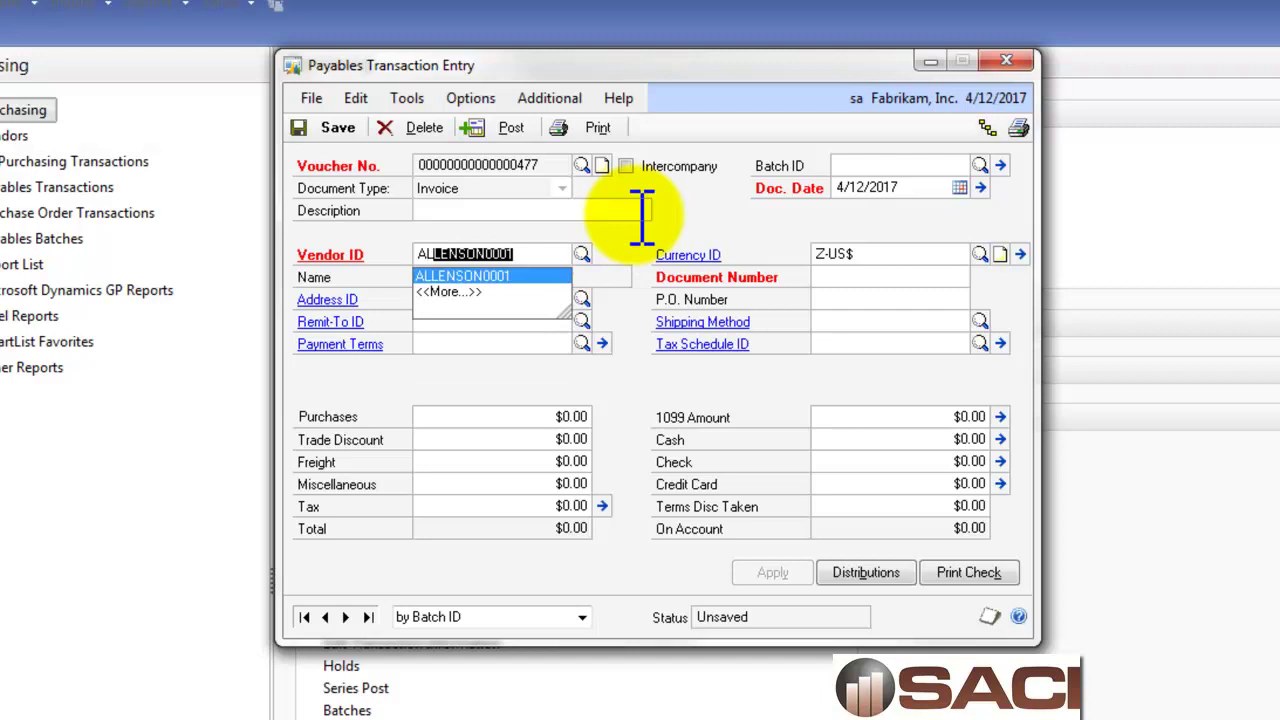
key(Return)
key(Tab)
key(Tab)
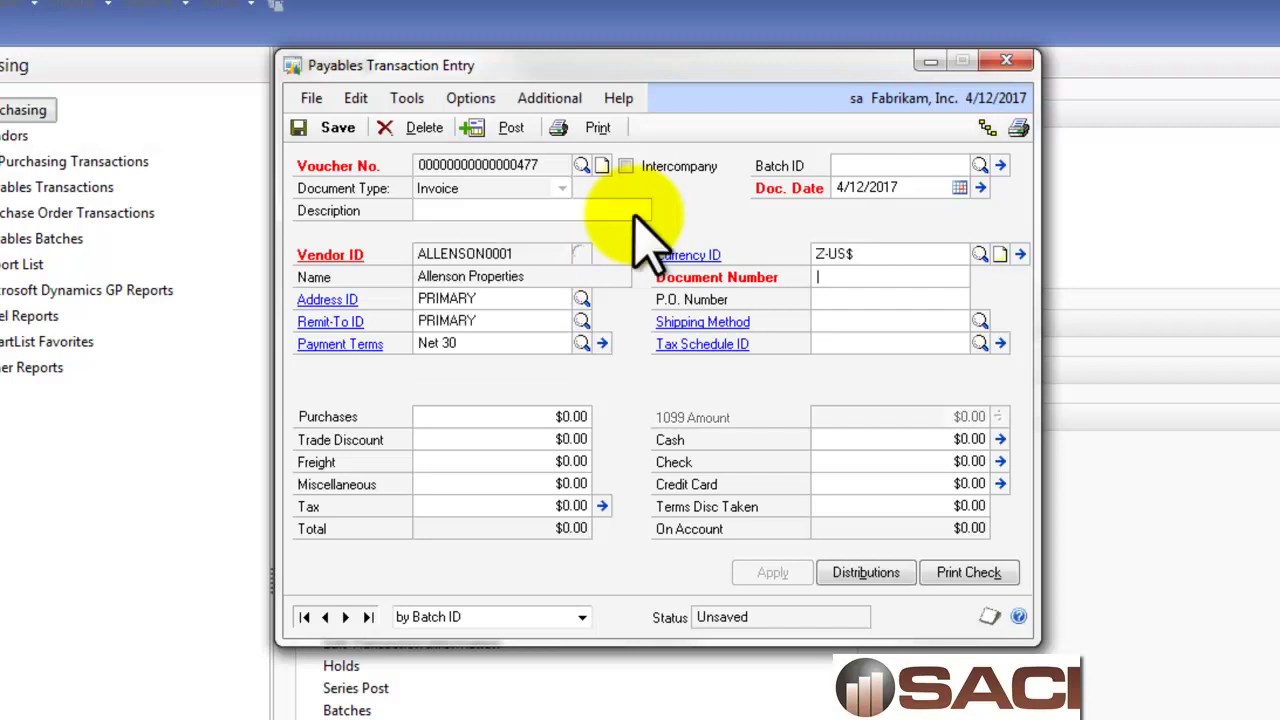
Enter document number 100 and a purchases amount of $100.00 on the invoice
text(100)
key(Tab)
key(Tab)
key(Tab)
key(Tab)
text(100)
key(Tab)
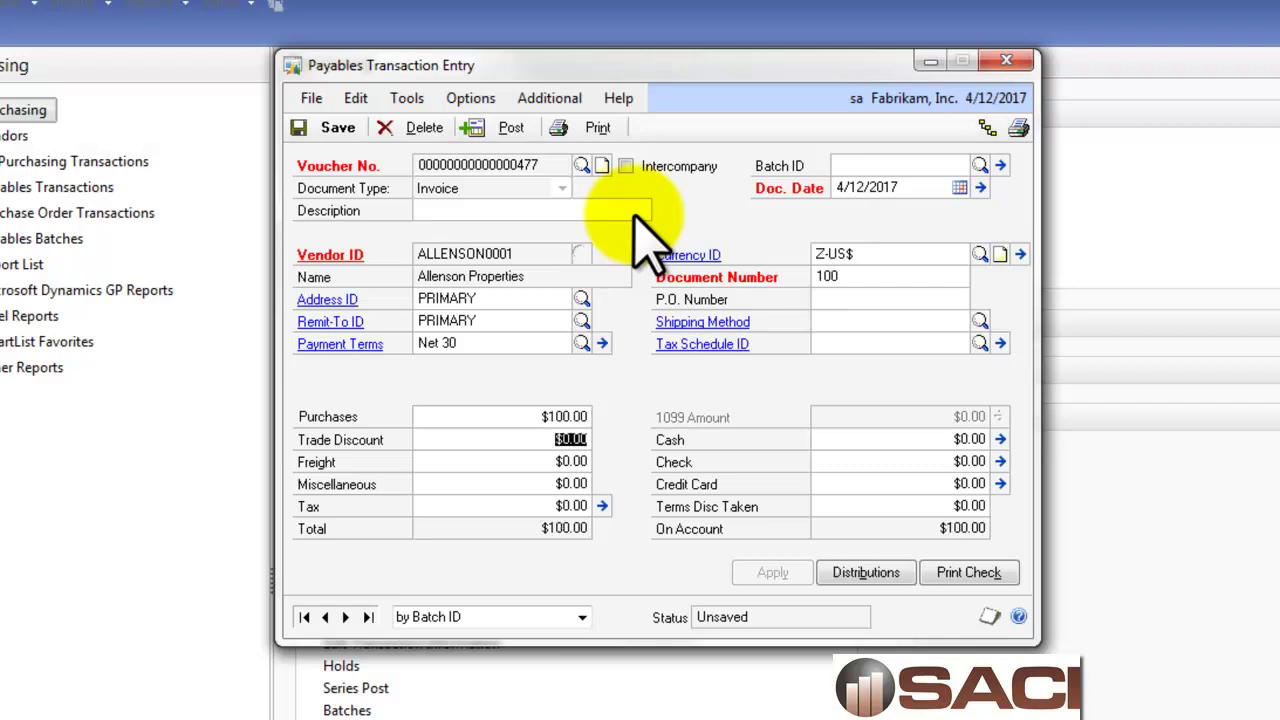
key(Tab)
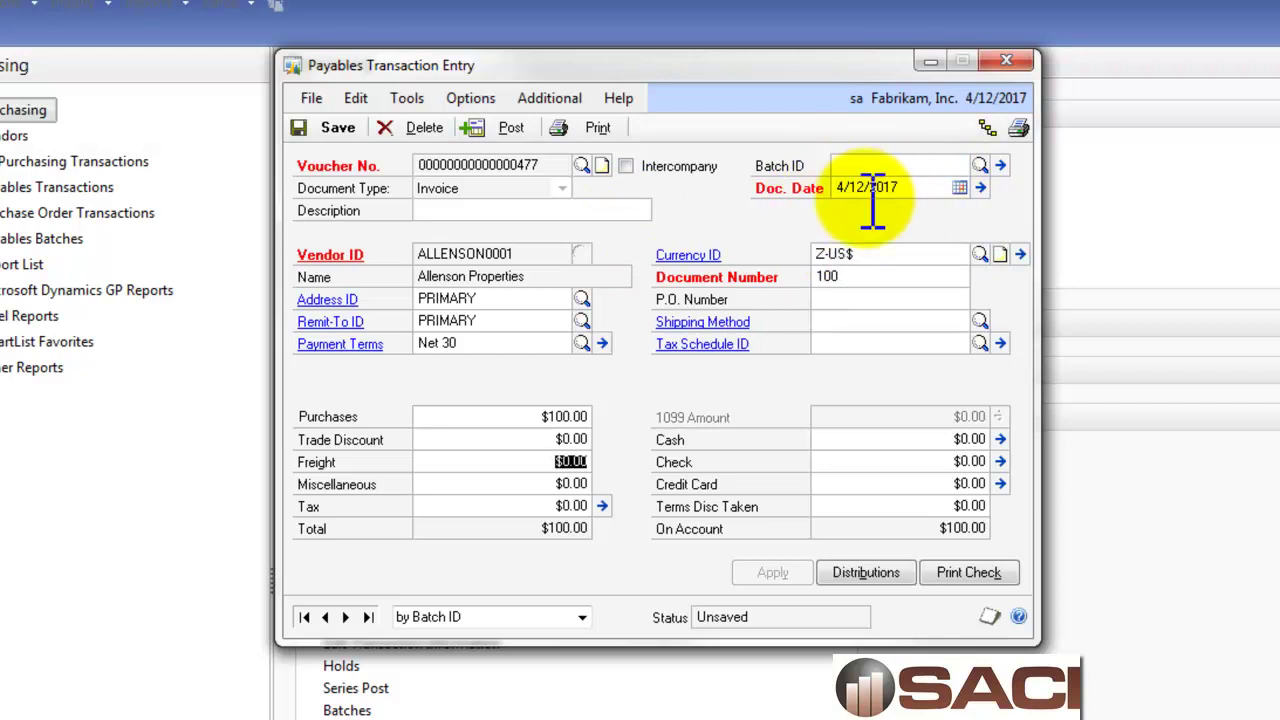
Set the invoice's posting date to 5/1/2017, check the date entry again, and post the invoice
click(980, 188)
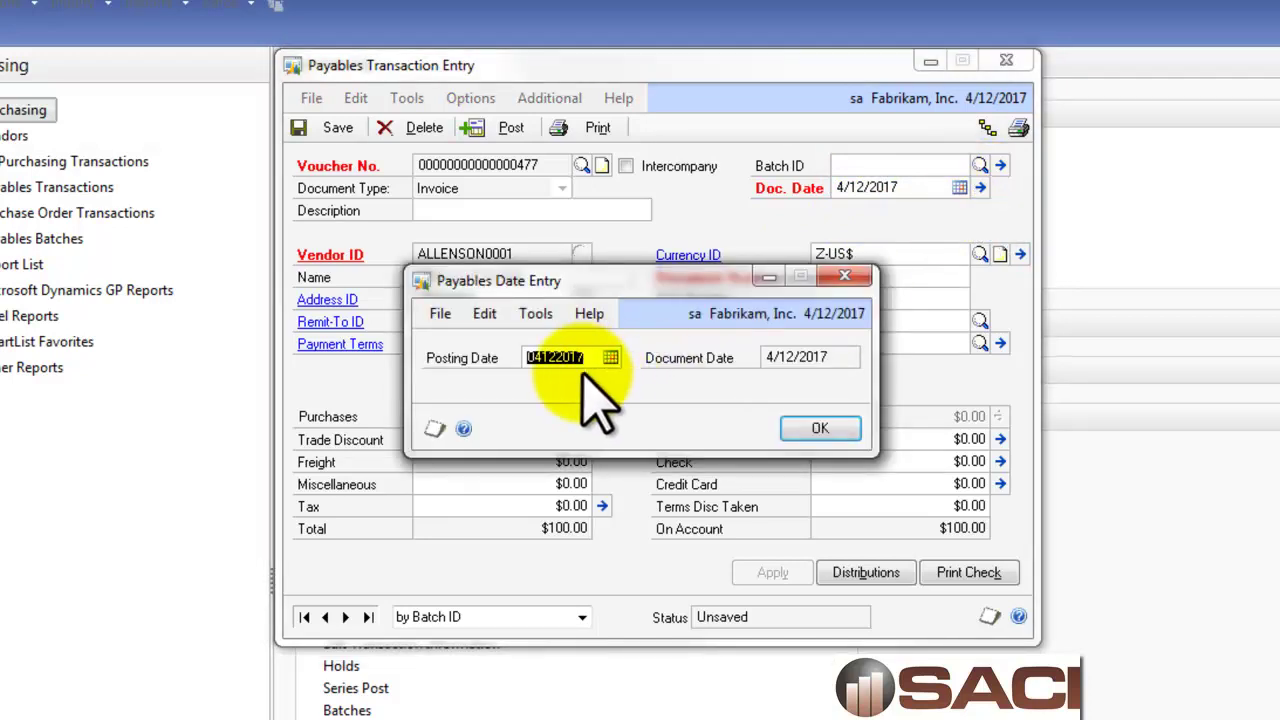
text(5/1/2017)
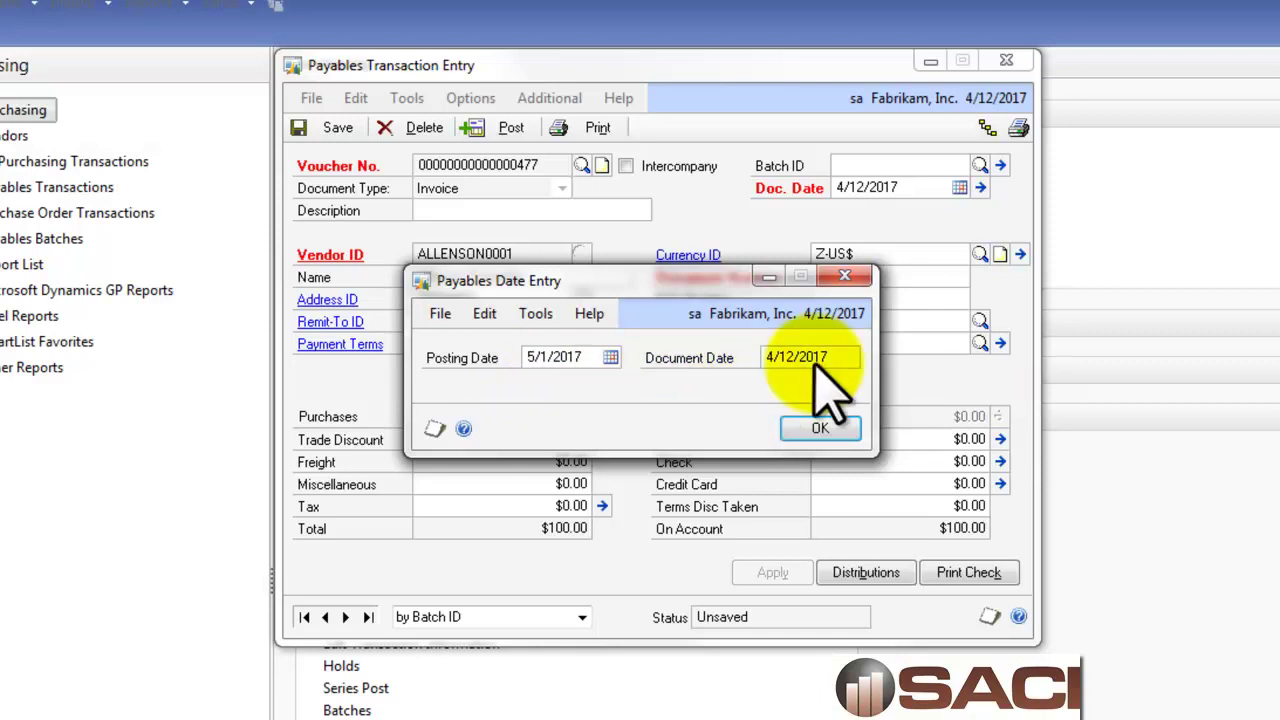
click(815, 425)
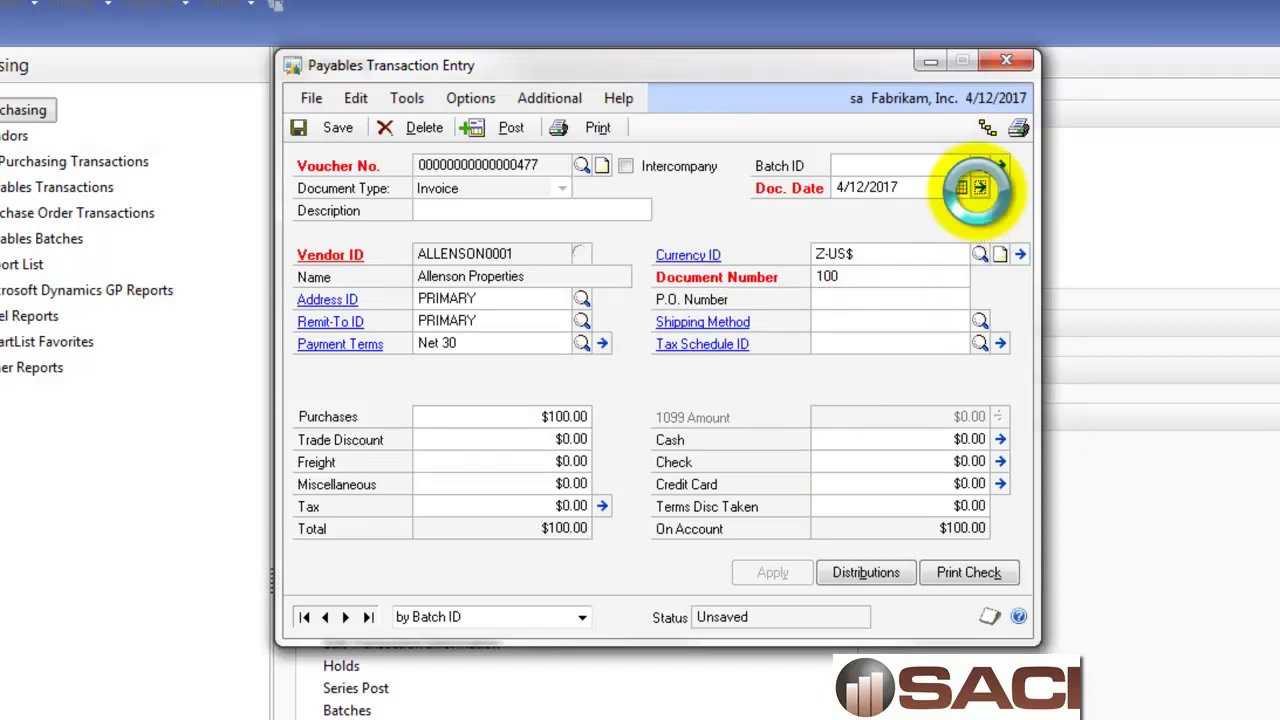
click(980, 188)
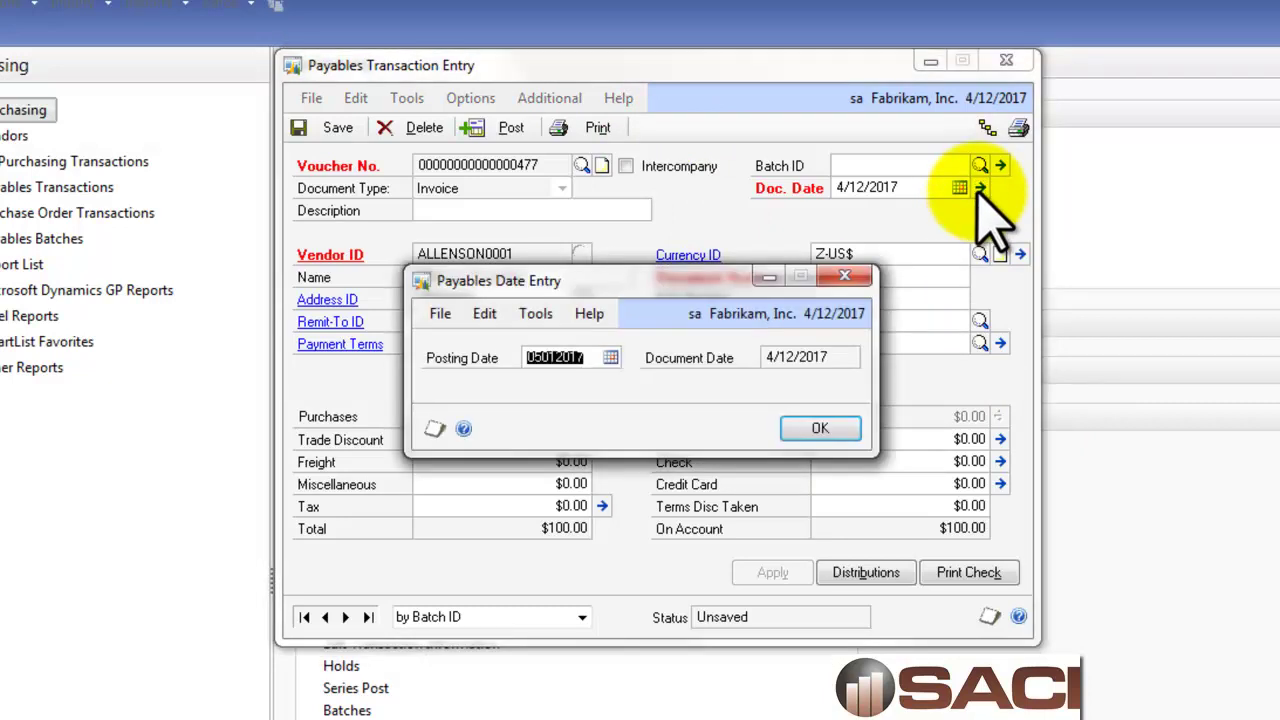
click(822, 428)
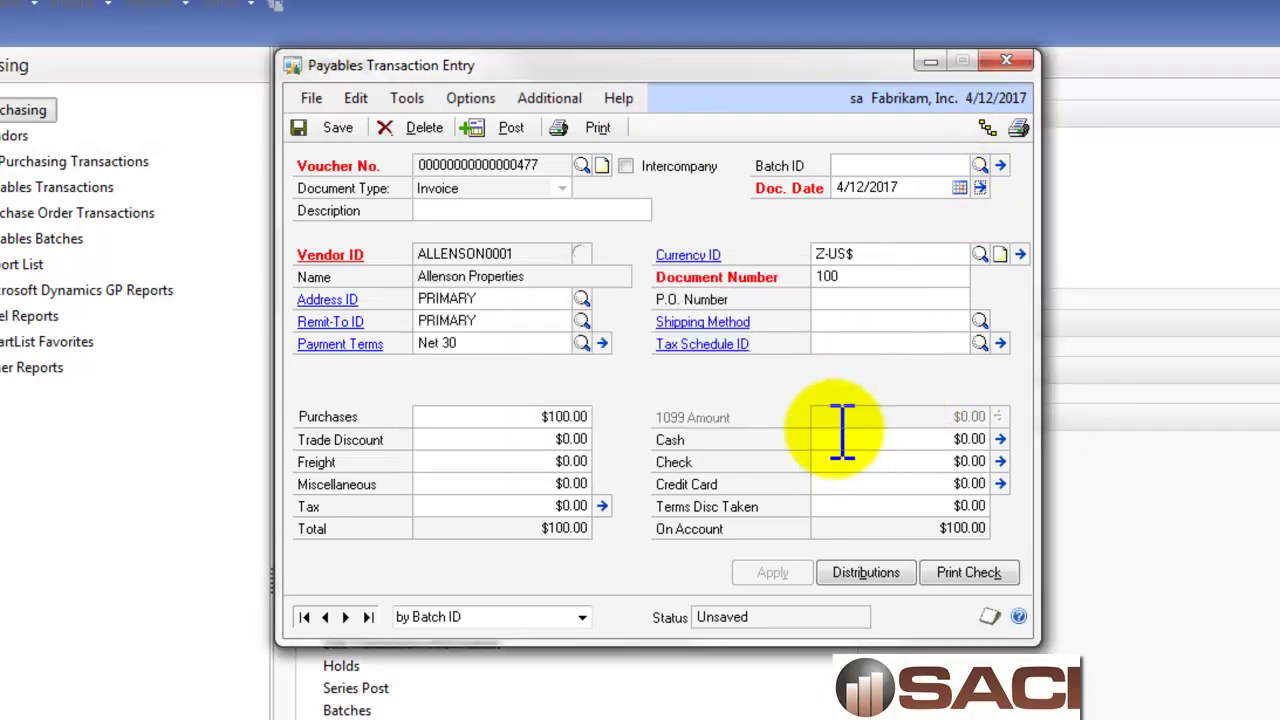
click(513, 135)
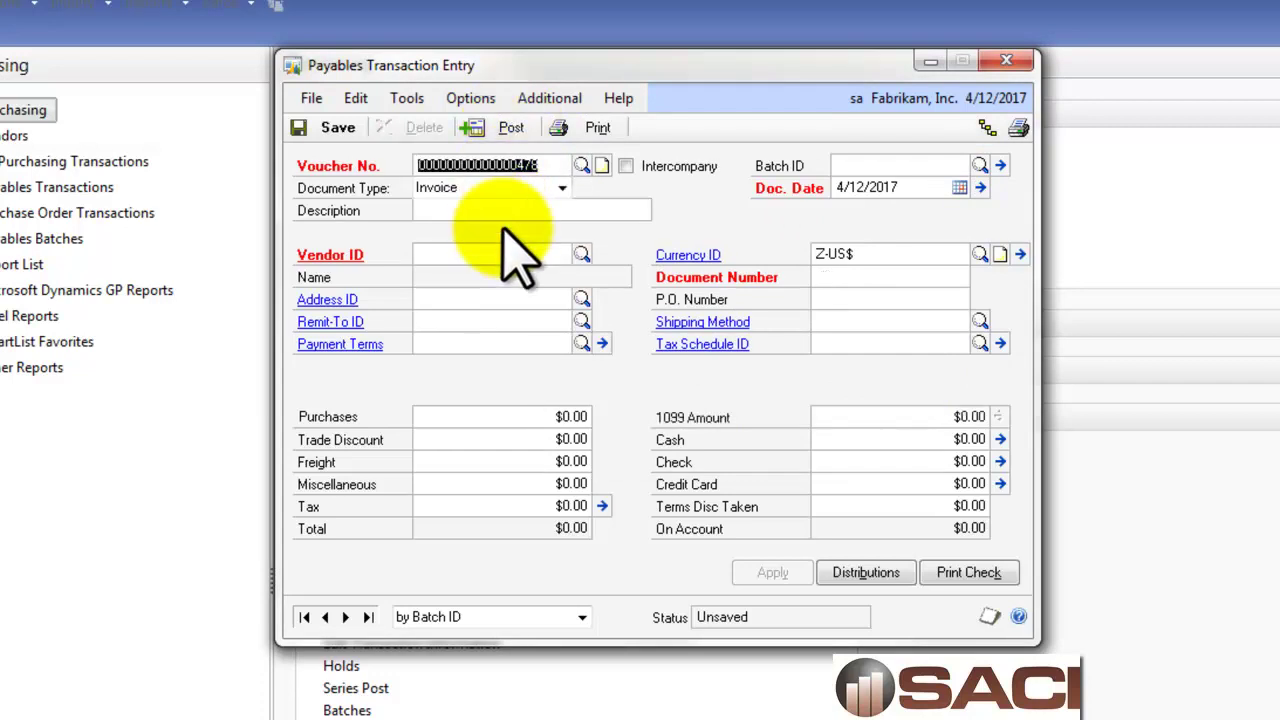
Assign the next payables invoice to the batch ID TEST and add it as a new batch
key(Tab)
key(Tab)
key(Tab)
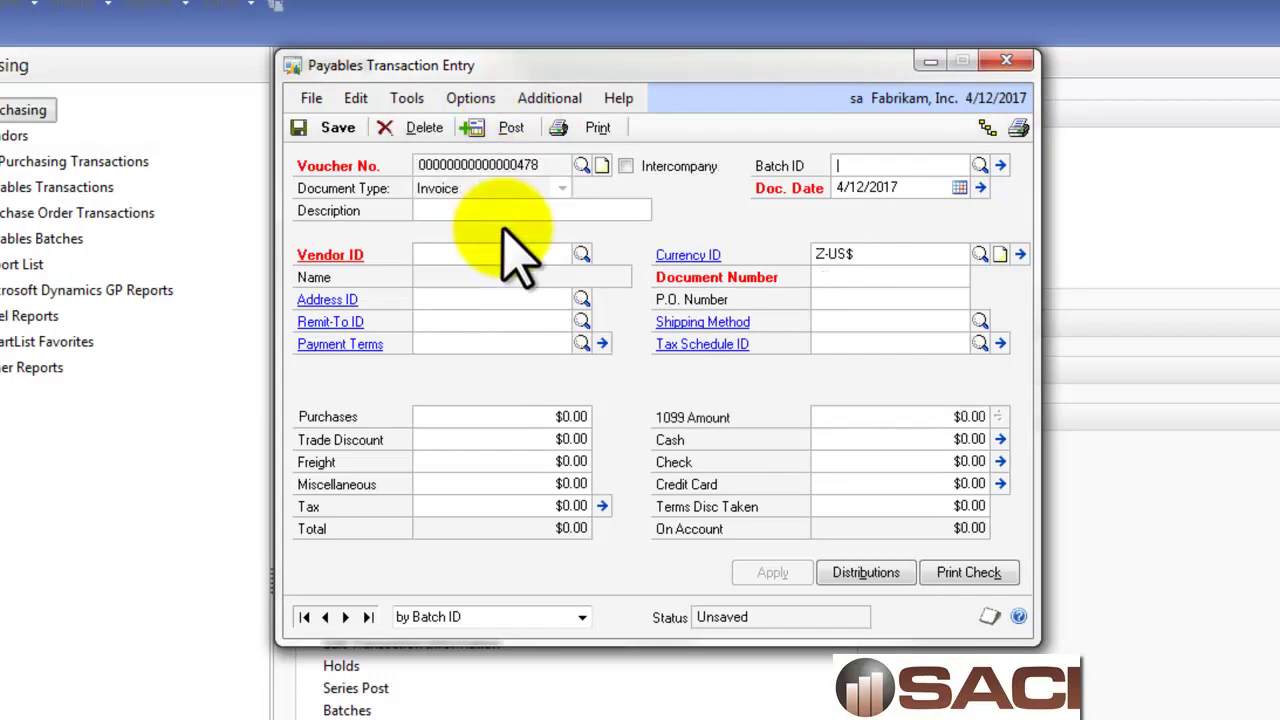
text(BELINDA)
key(Tab)
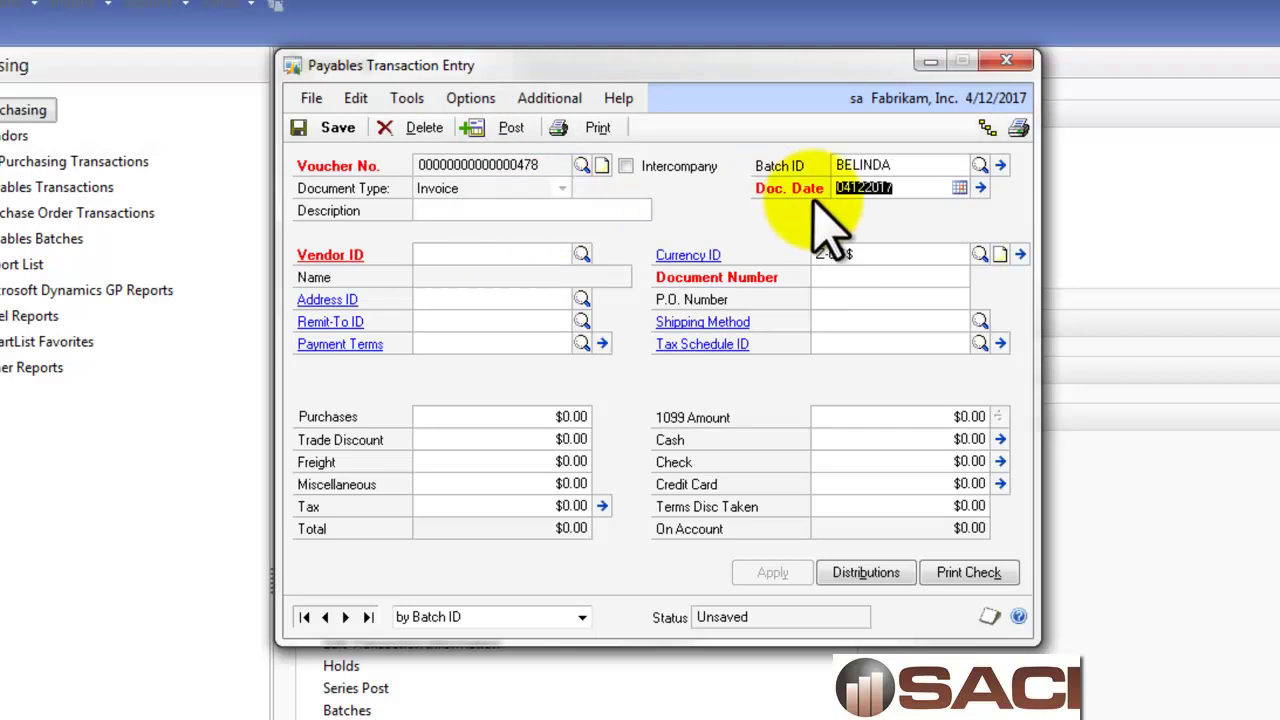
double_click(890, 165)
text(TEST)
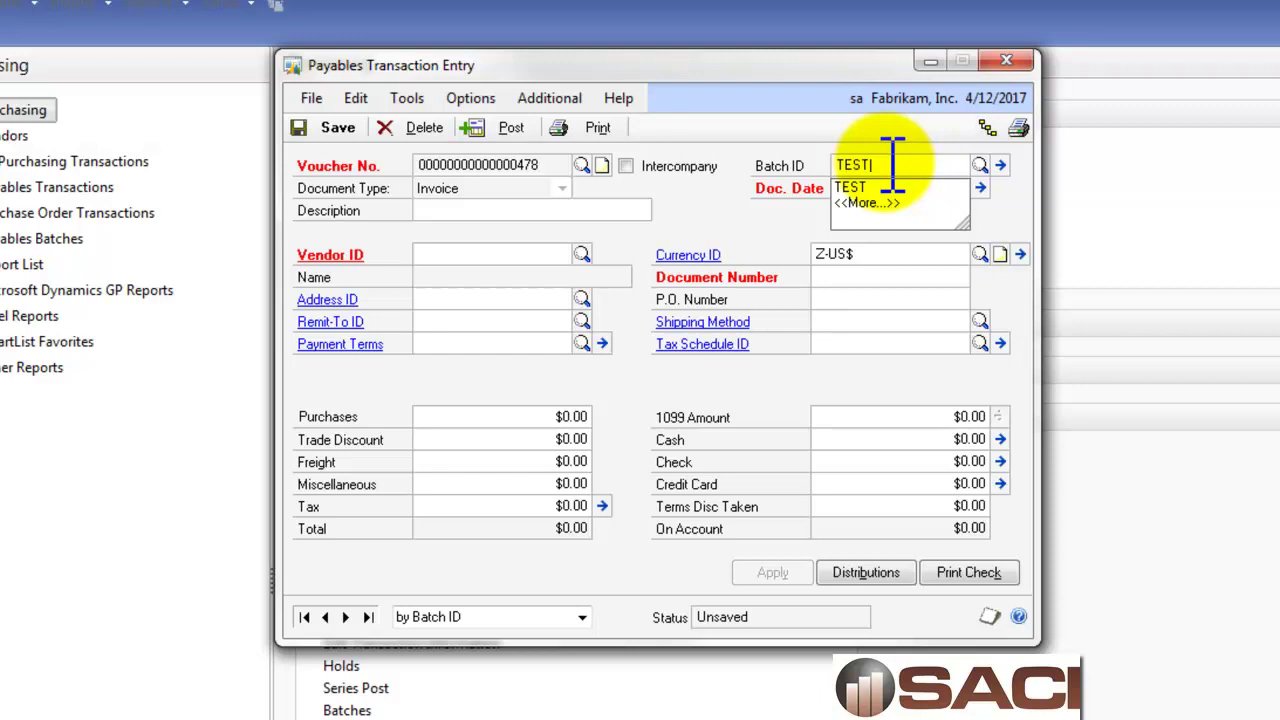
key(Tab)
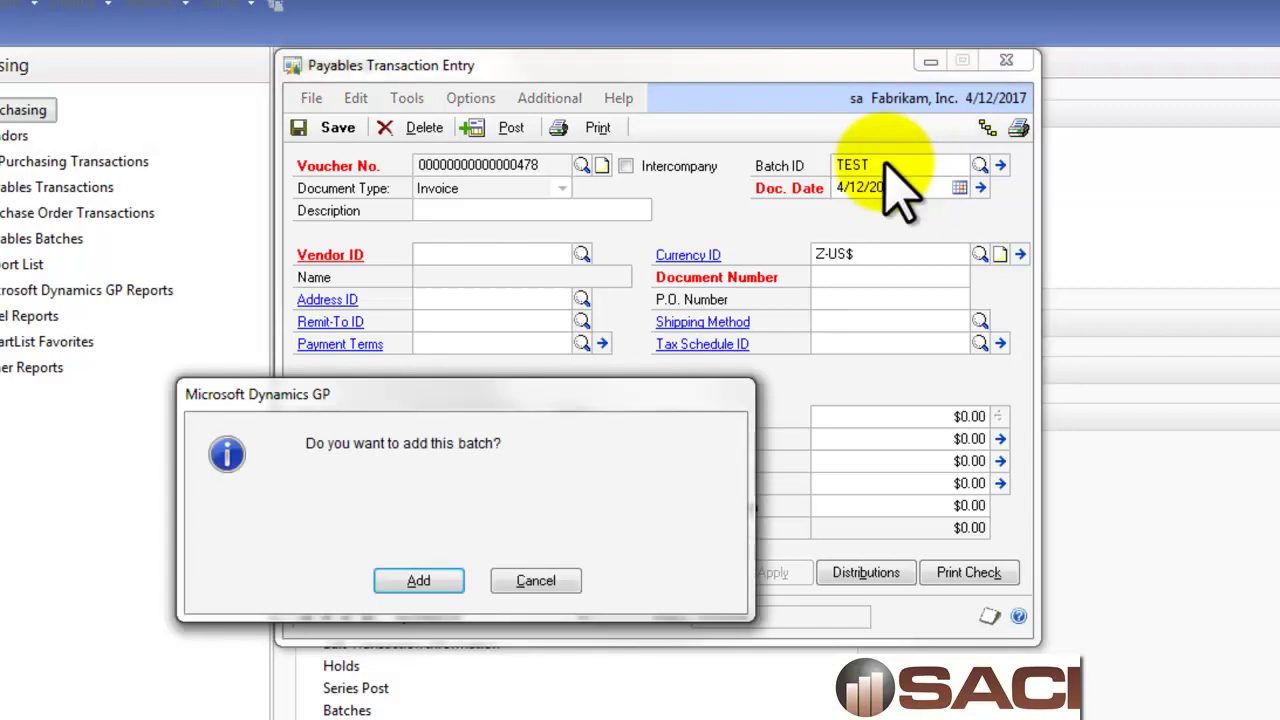
key(Return)
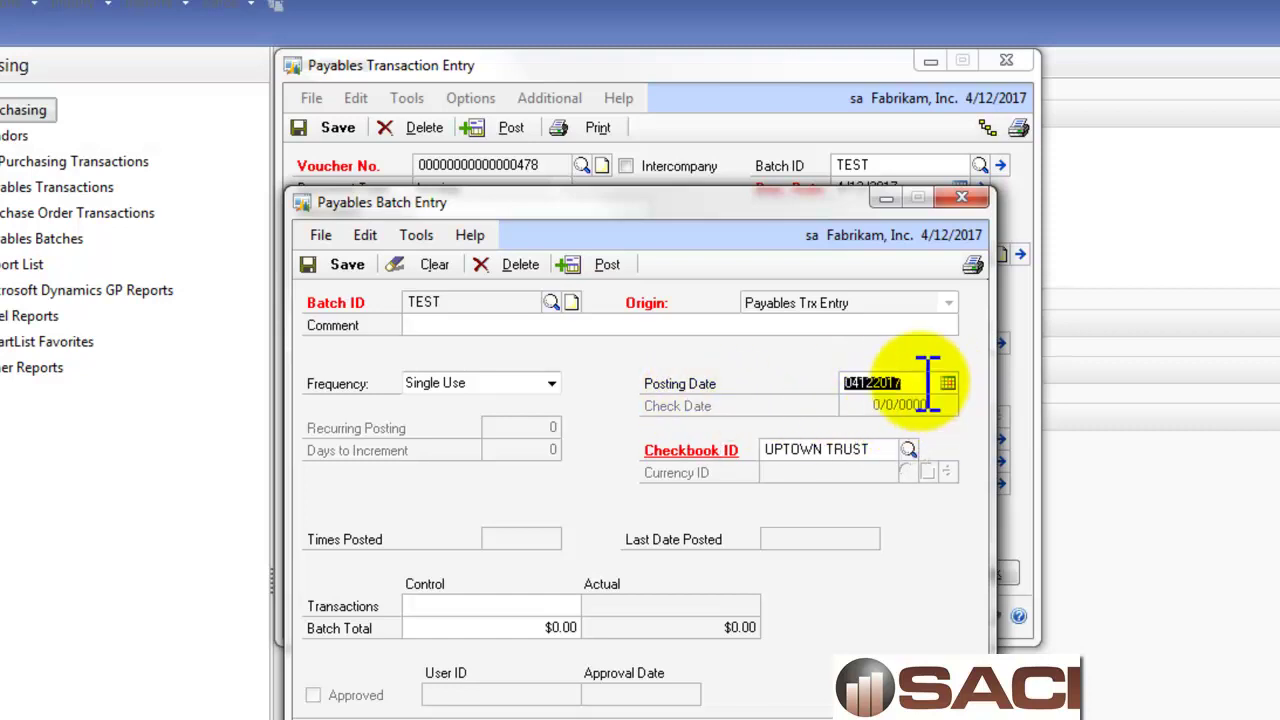
Set the TEST batch's posting date to 5/1/2017 and save the batch
key(Tab)
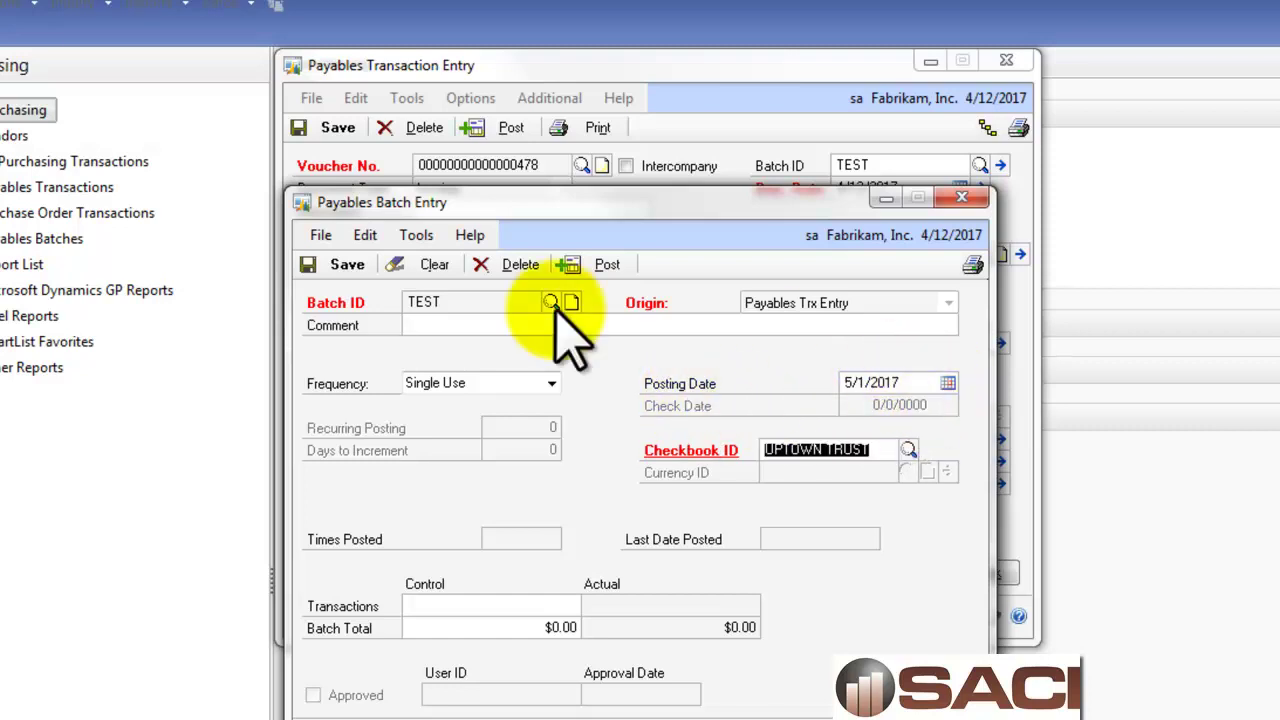
click(347, 266)
key(Tab)
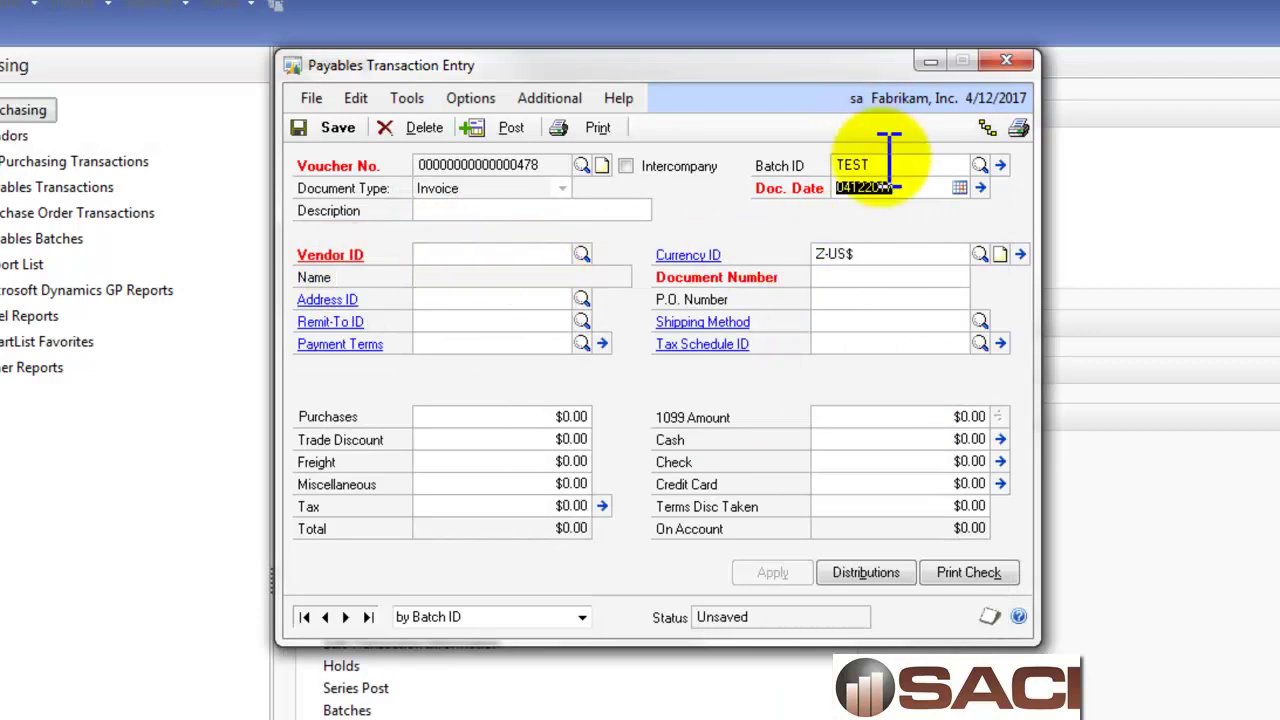
Enter vendor ALLENSON0001, document number 200 and purchases of $200.00 on the batch invoice, and check its account distributions
key(Tab)
text(ALLENSON0001)
key(Tab)
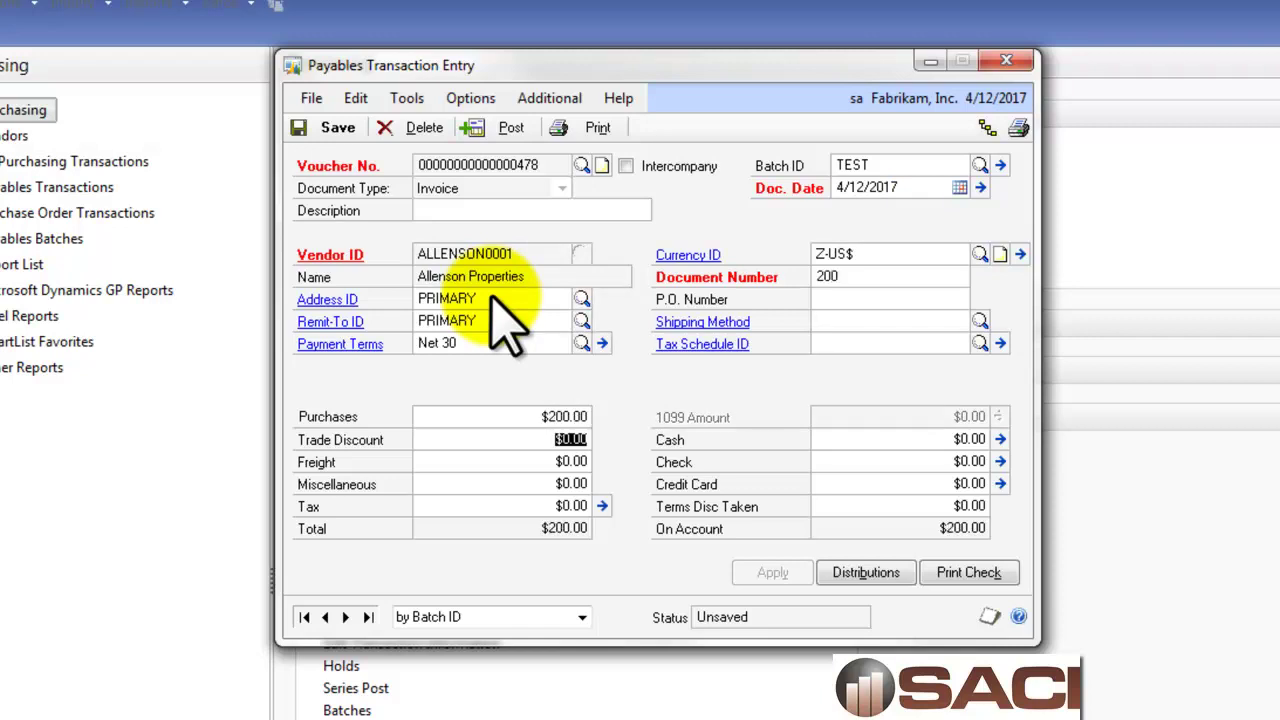
click(866, 572)
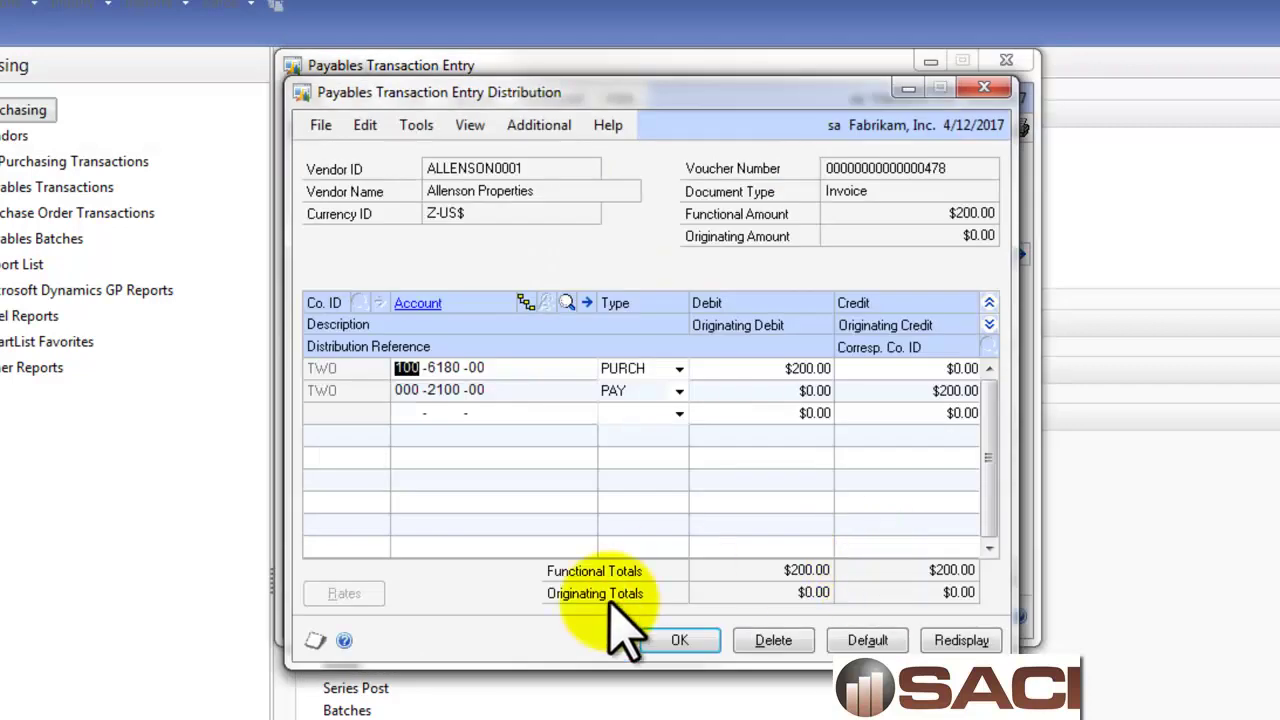
click(672, 640)
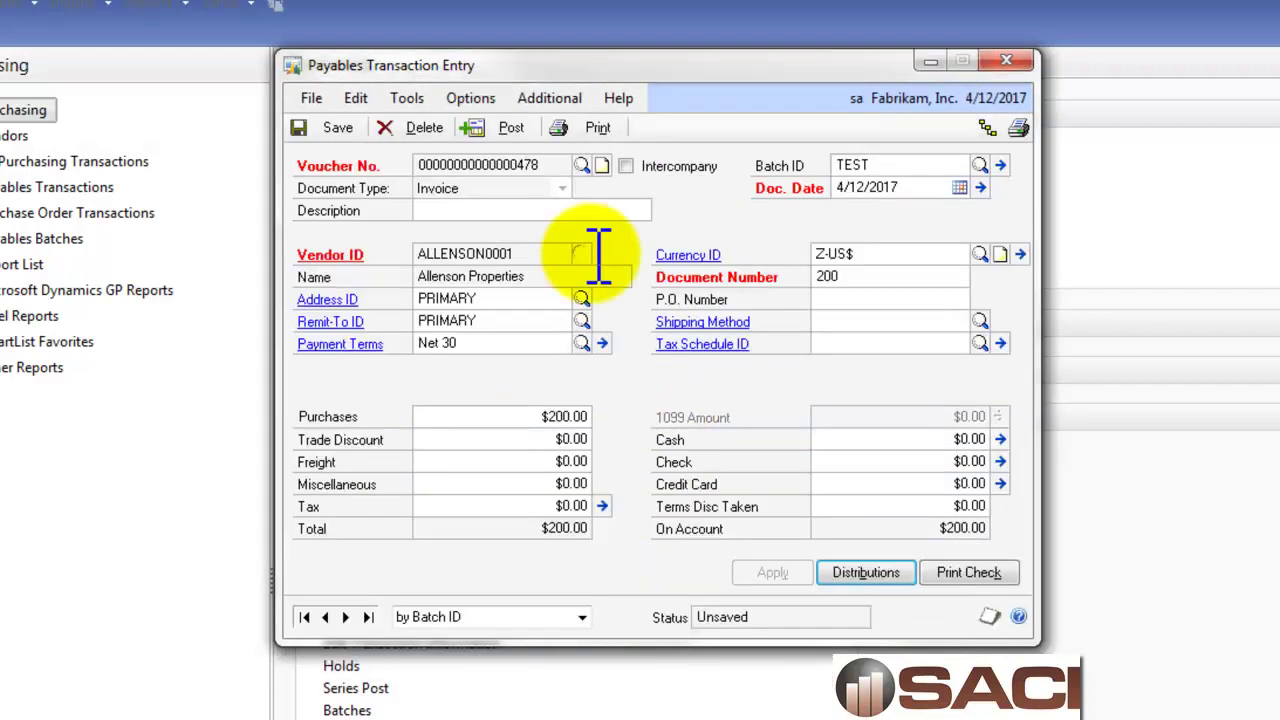
Try to post the batch invoice individually, and save it to the TEST batch instead
click(505, 140)
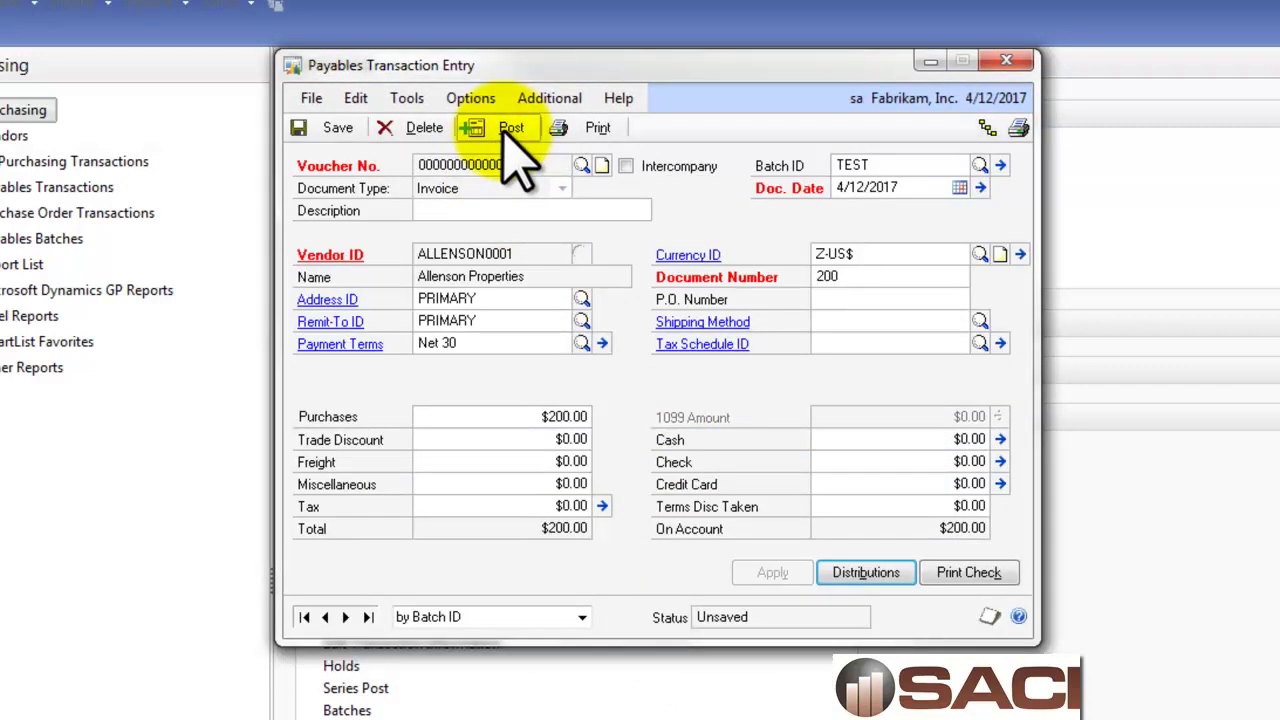
click(505, 140)
click(452, 583)
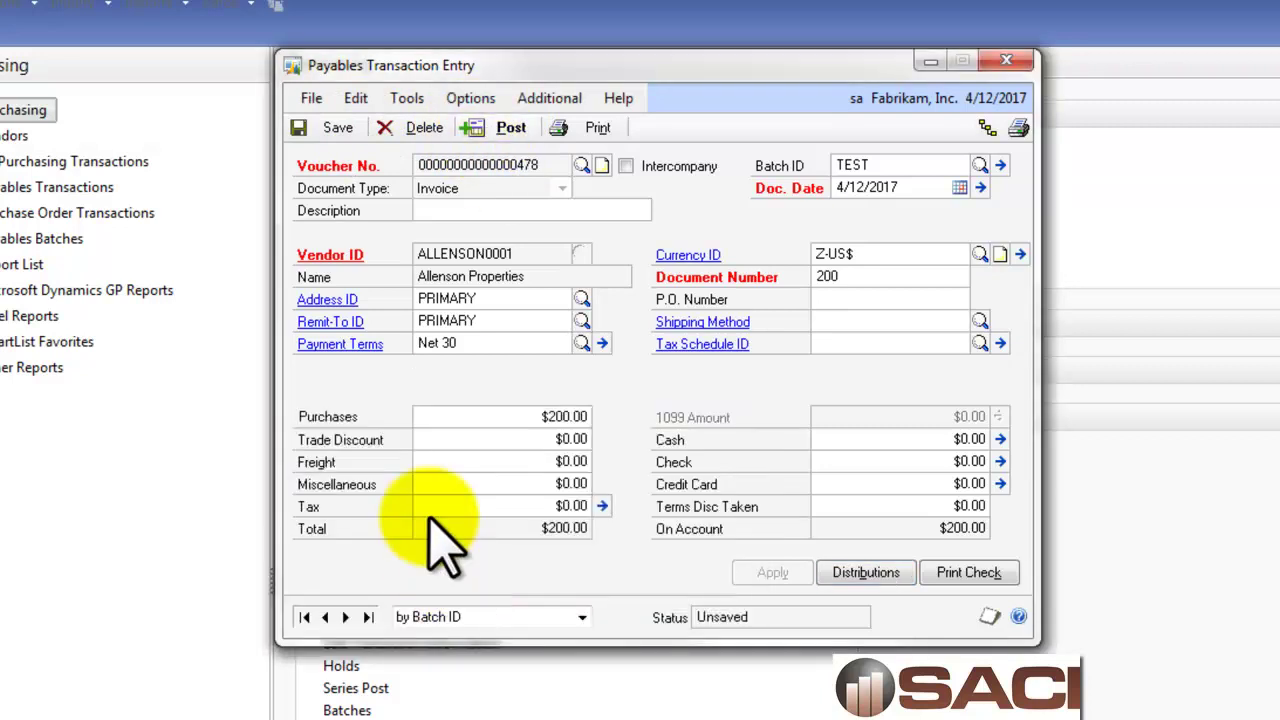
click(340, 128)
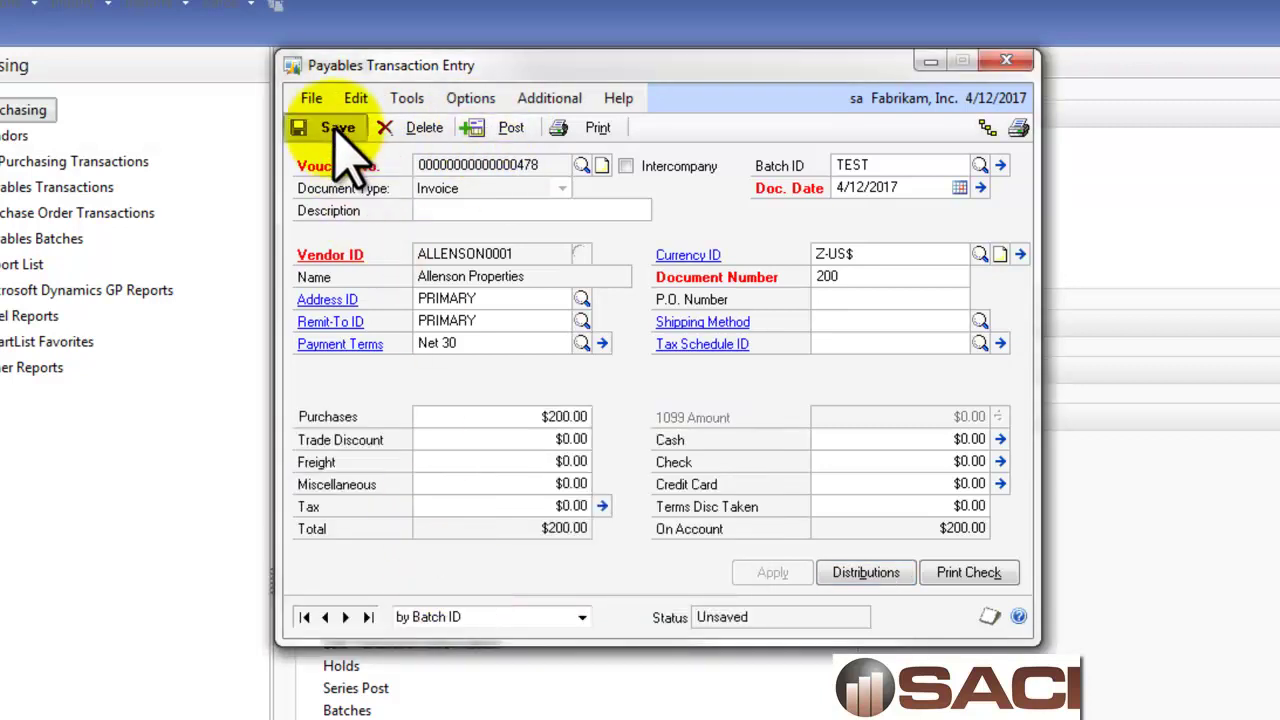
Open the TEST batch record, close the payables transaction entry, and skip the individual invoice's posting reports
click(1000, 165)
click(1008, 110)
click(1008, 62)
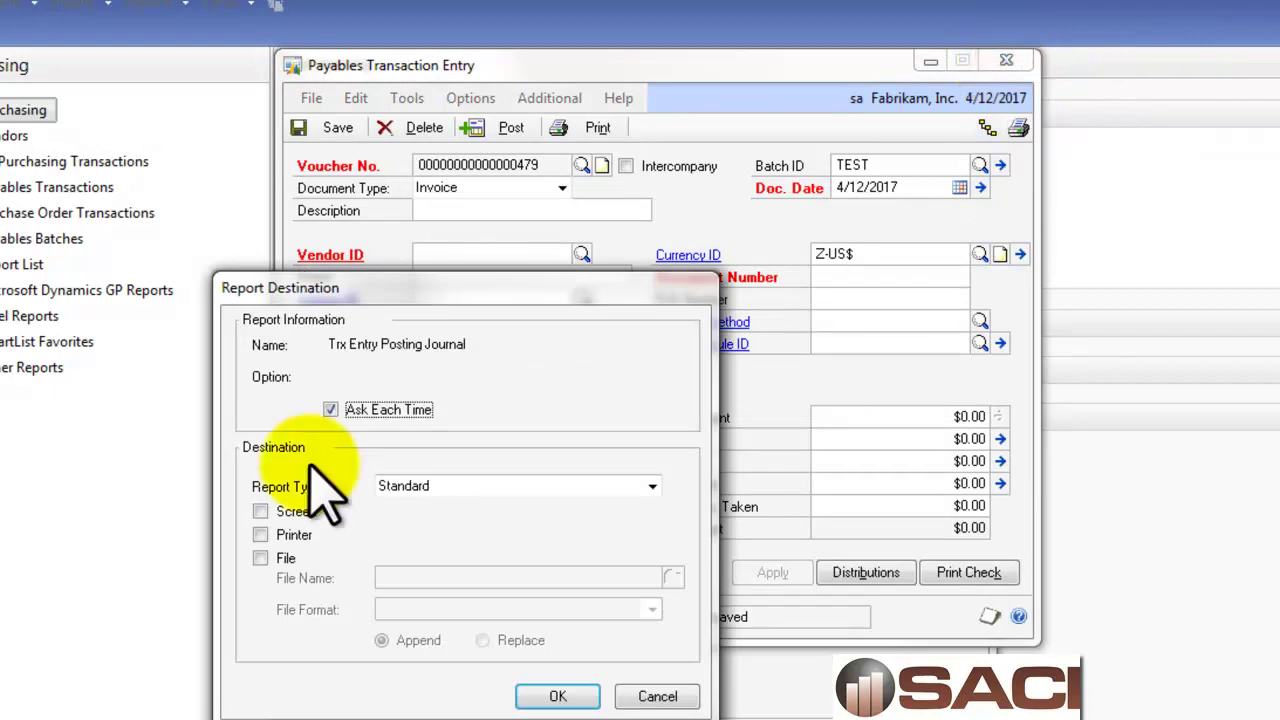
click(640, 696)
click(654, 700)
click(654, 700)
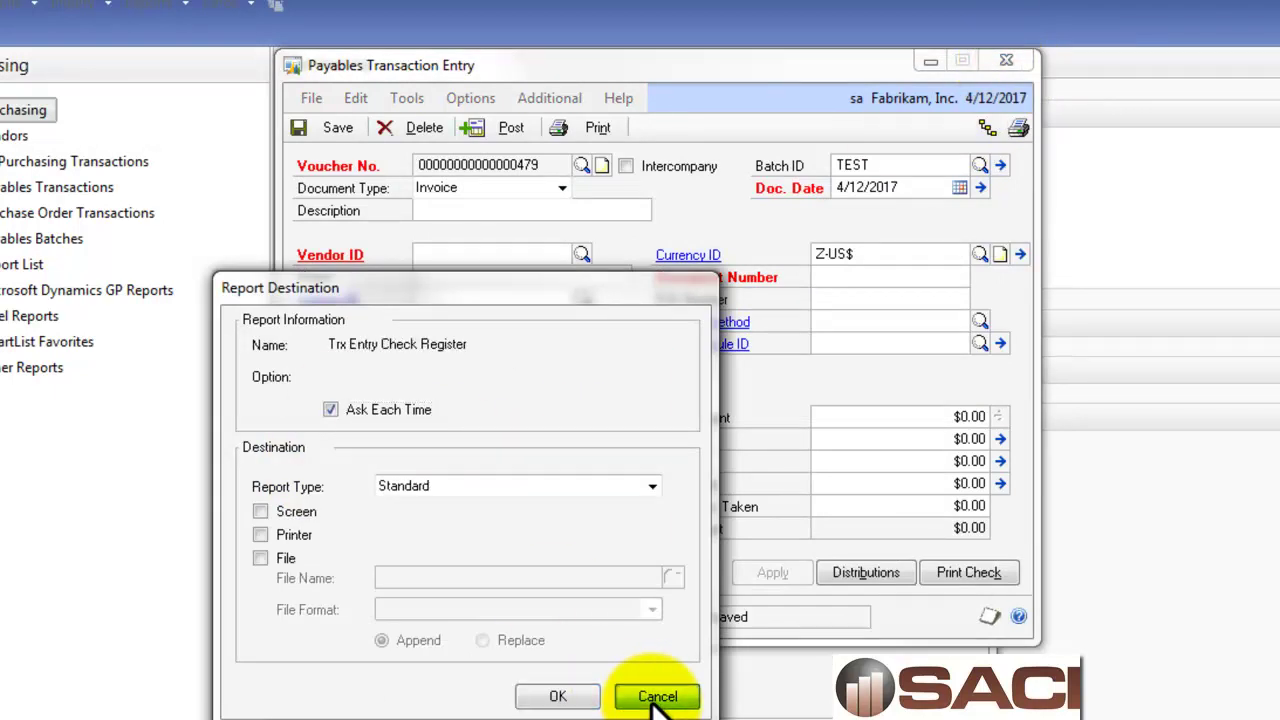
click(654, 700)
click(654, 700)
click(655, 700)
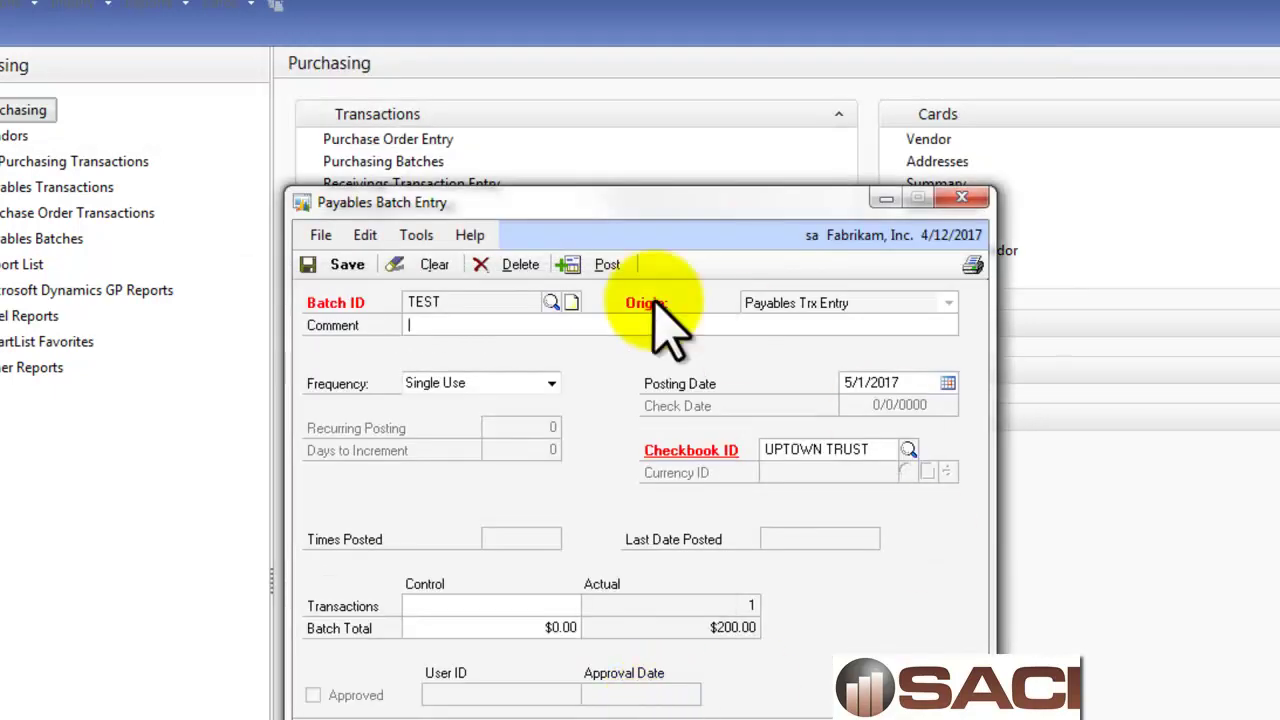
click(668, 702)
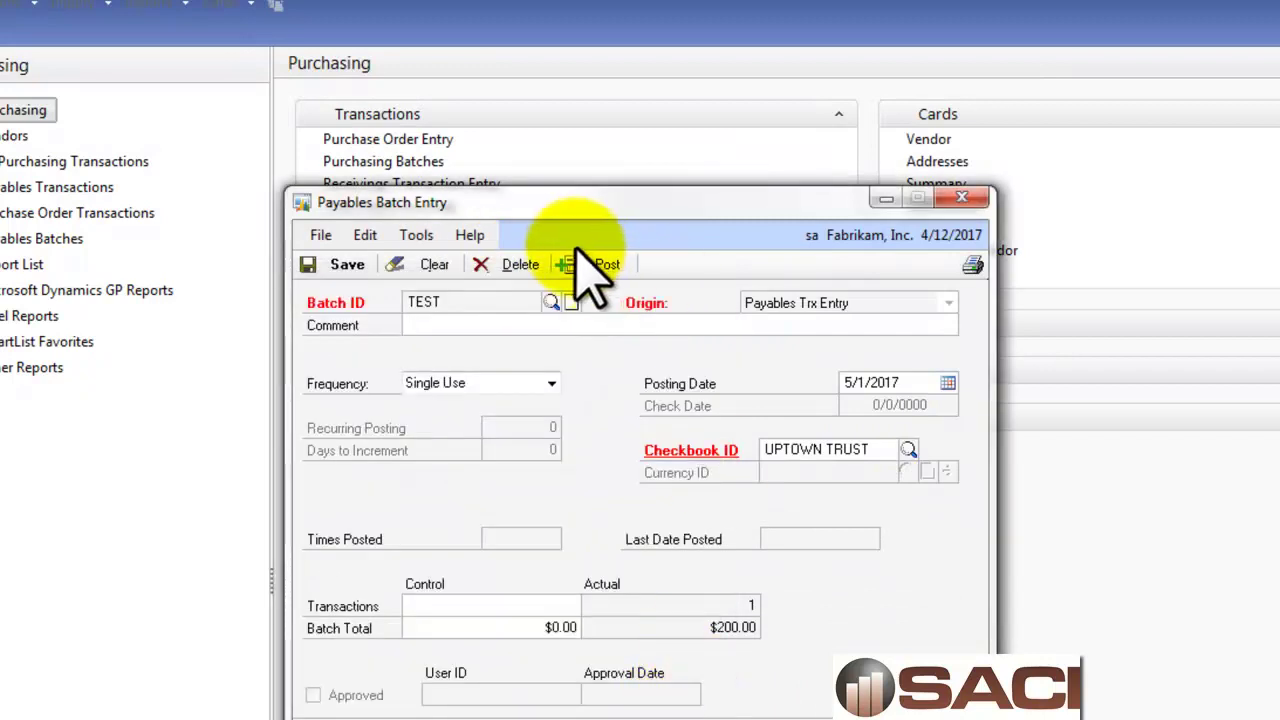
Post the TEST batch, skip its posting reports, and close the batch entry
click(604, 266)
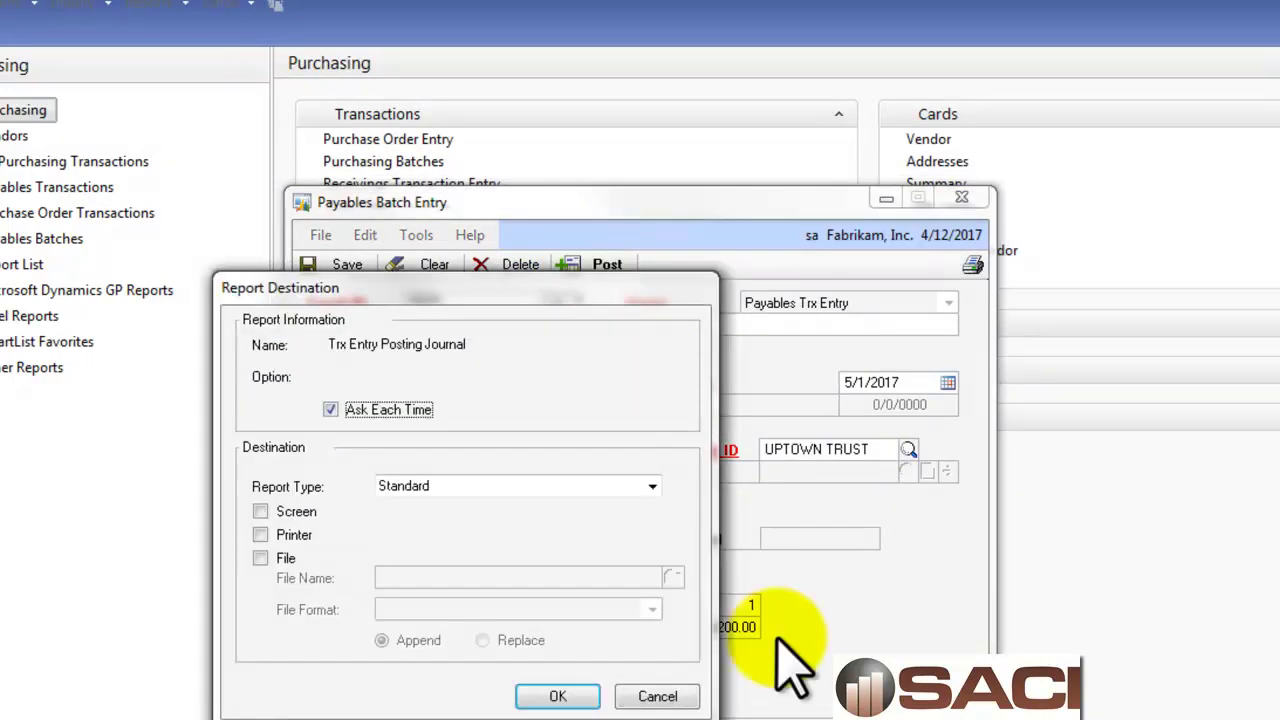
click(657, 697)
click(657, 697)
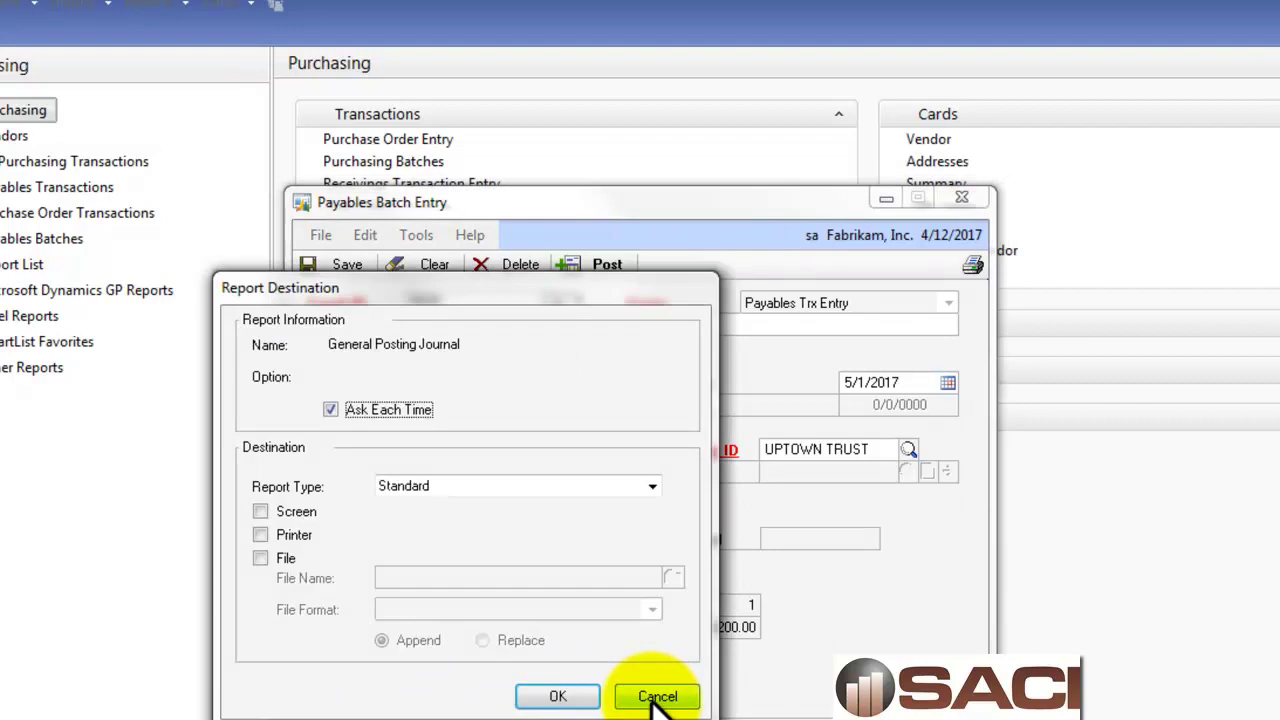
click(657, 697)
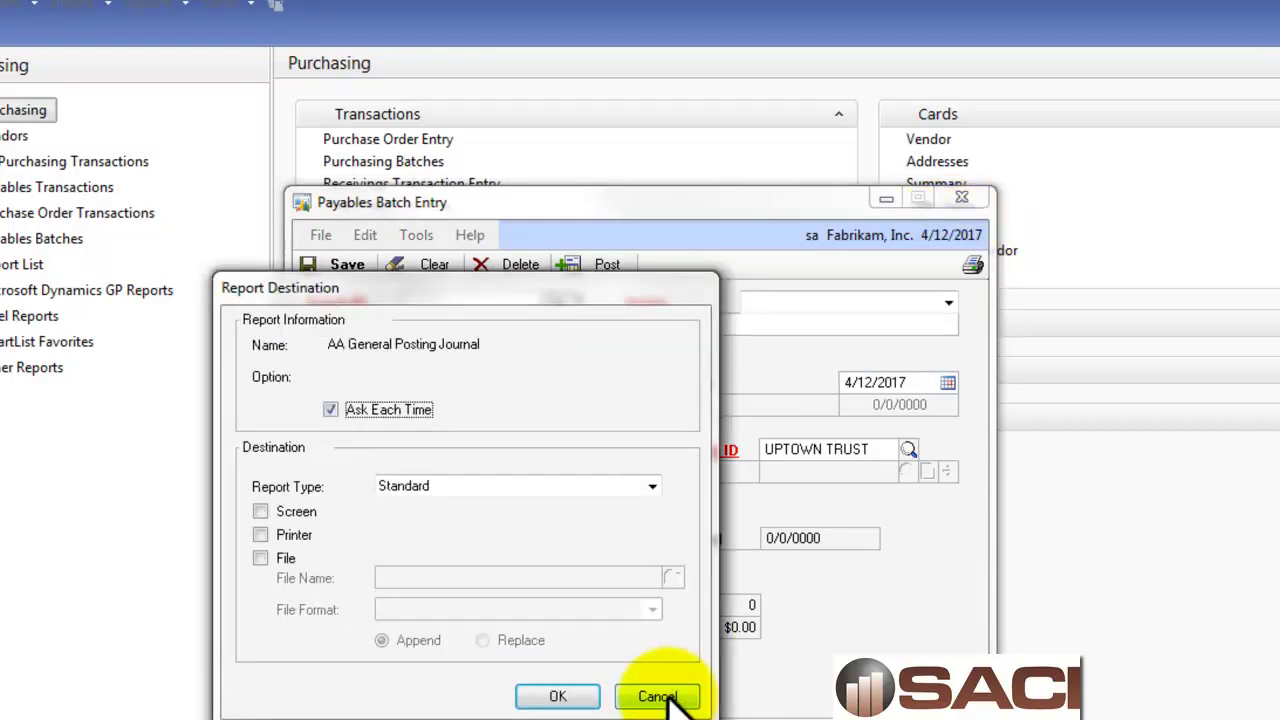
click(657, 697)
click(962, 198)
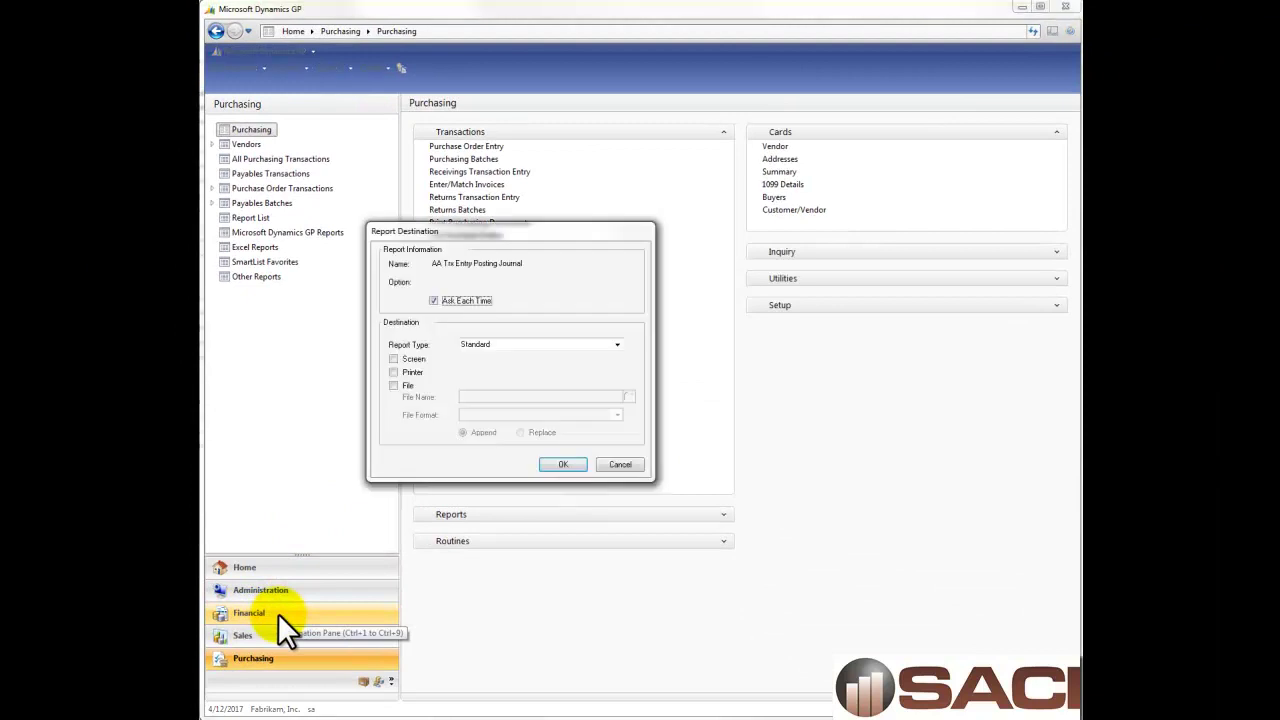
click(620, 464)
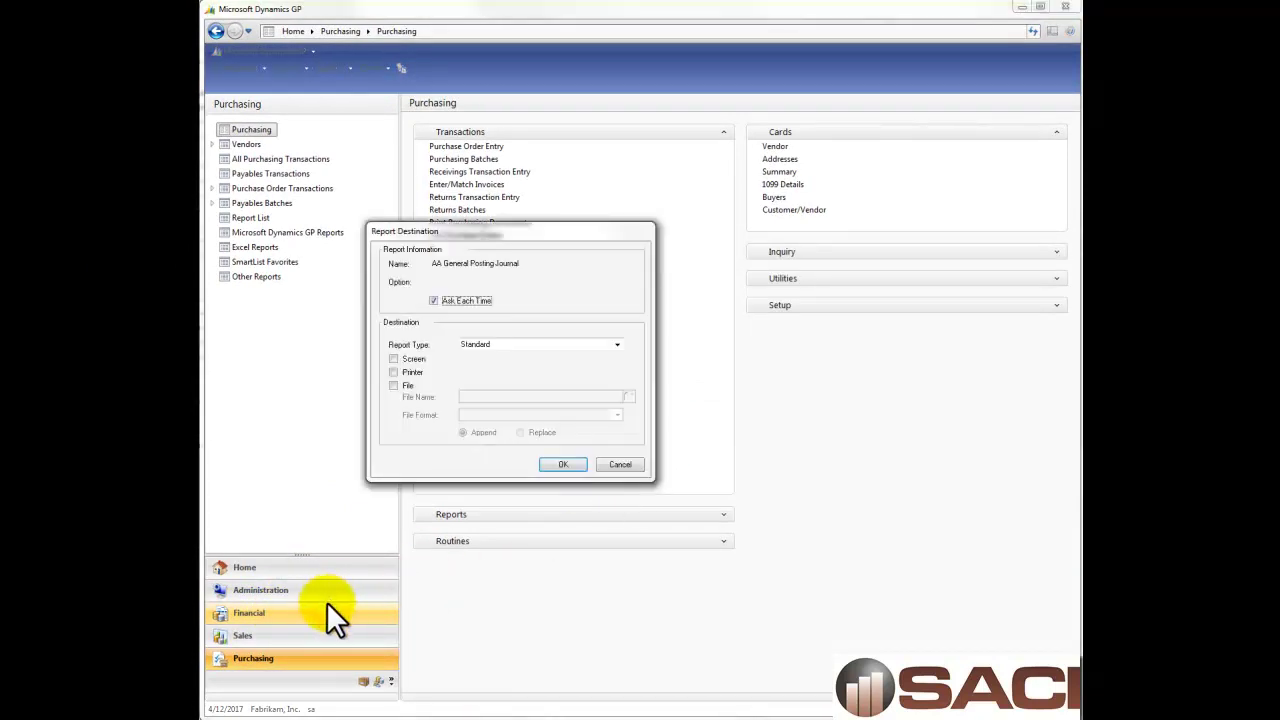
click(612, 465)
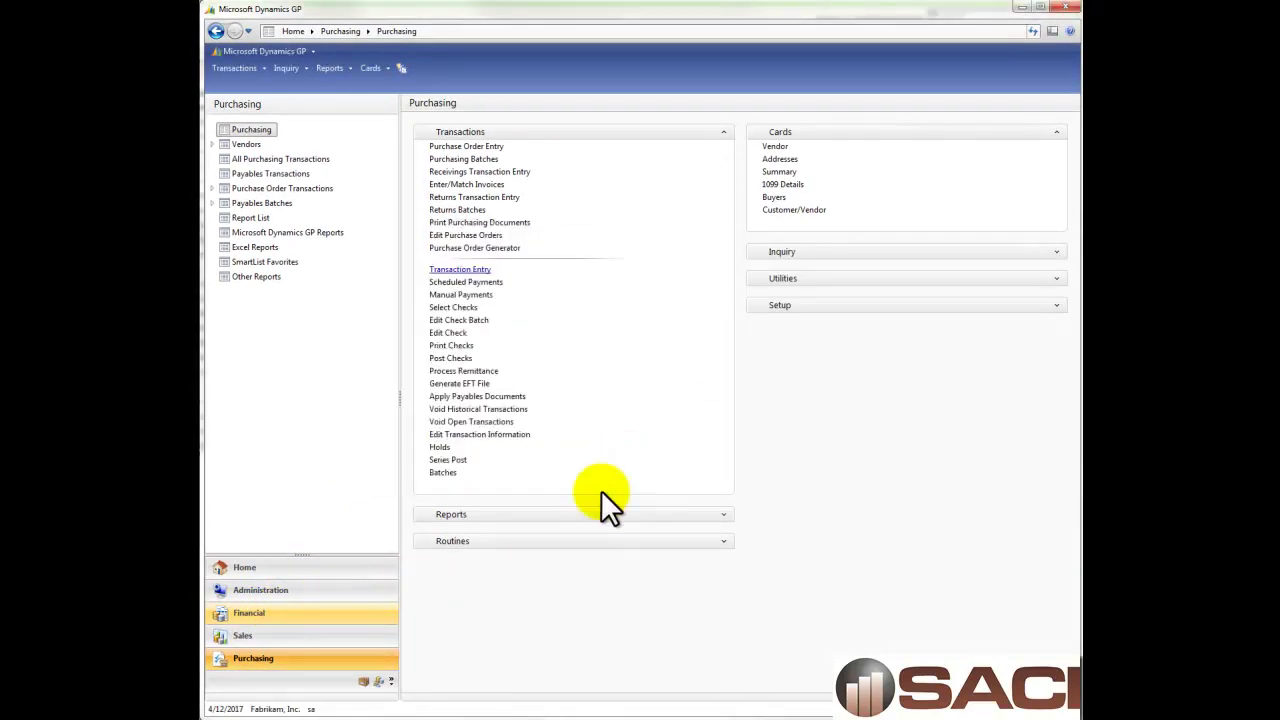
Open the financial Journal Entry Inquiry and bring up the most recent journal entry
click(320, 616)
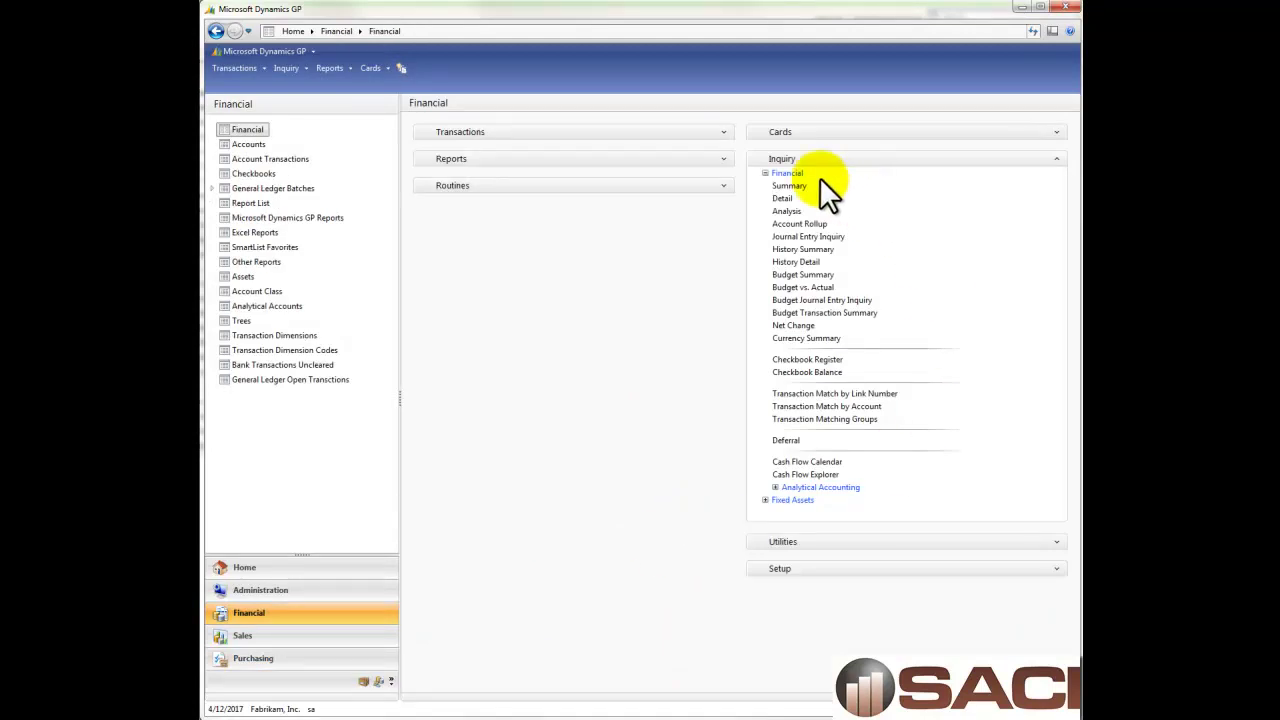
click(810, 238)
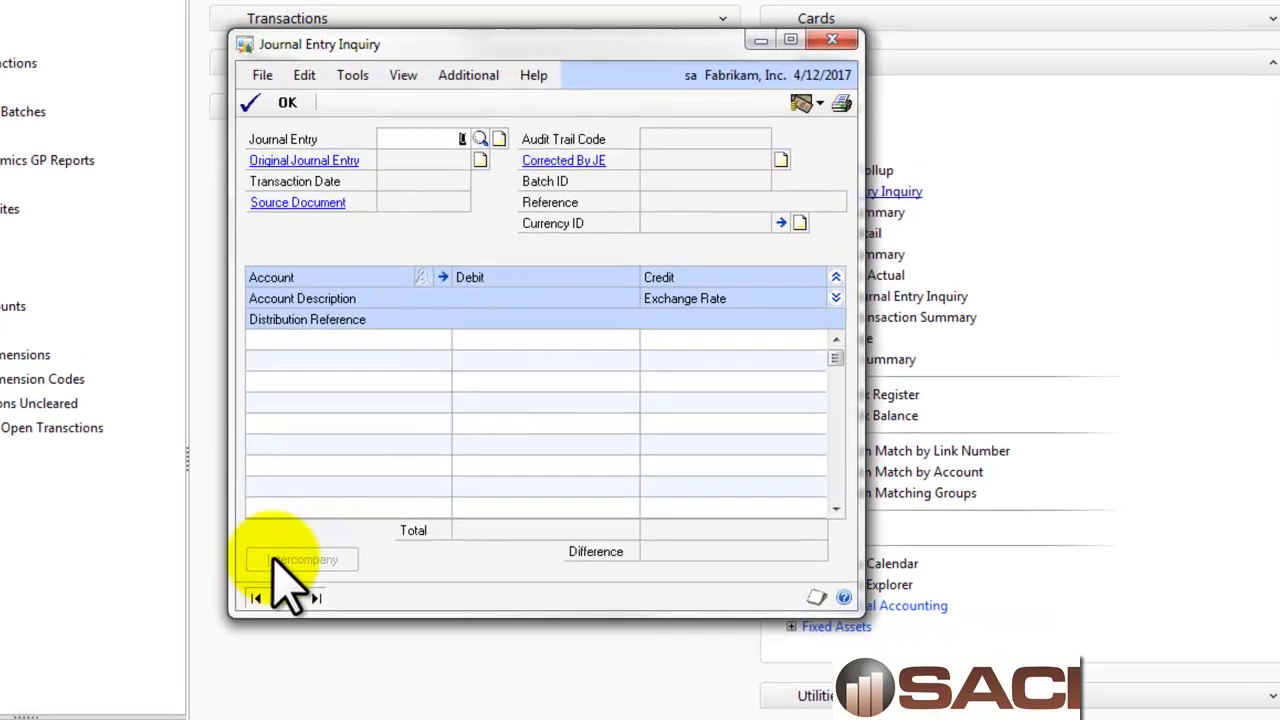
click(477, 482)
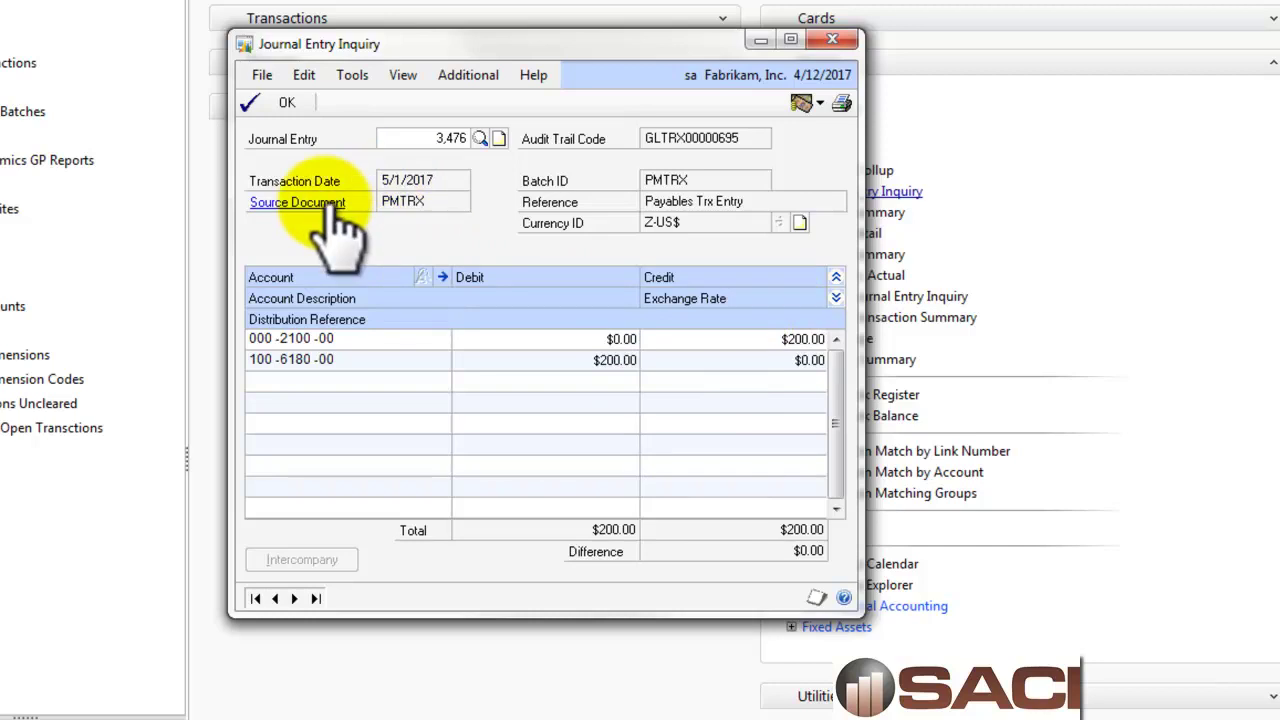
Open the $200.00 journal entry's source document and check the batch invoice's posting and document dates
click(275, 339)
click(320, 208)
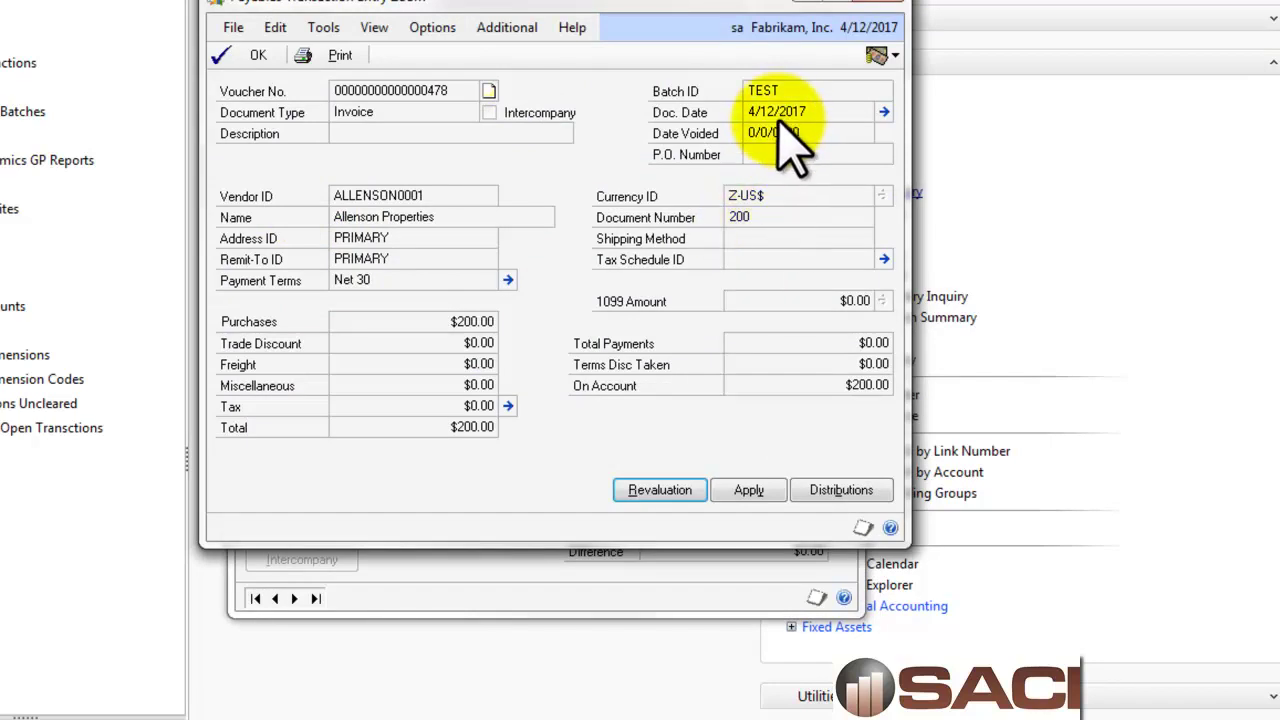
click(884, 112)
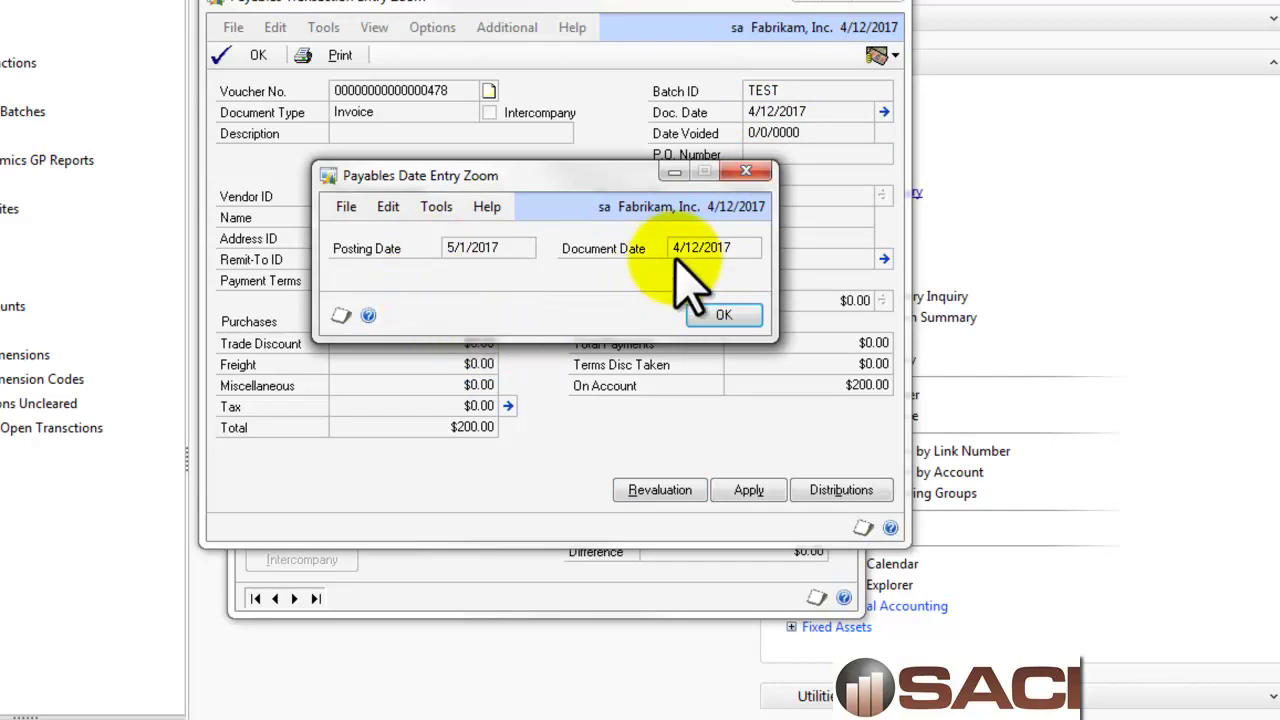
click(740, 314)
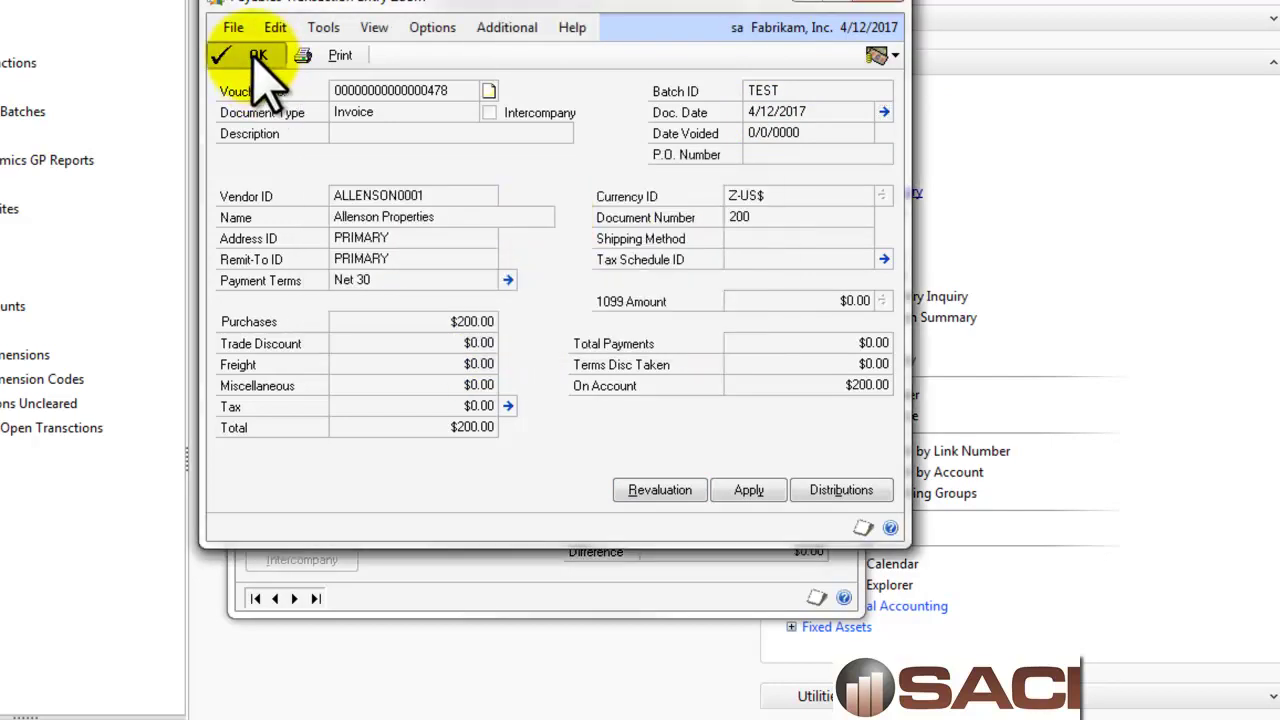
click(258, 58)
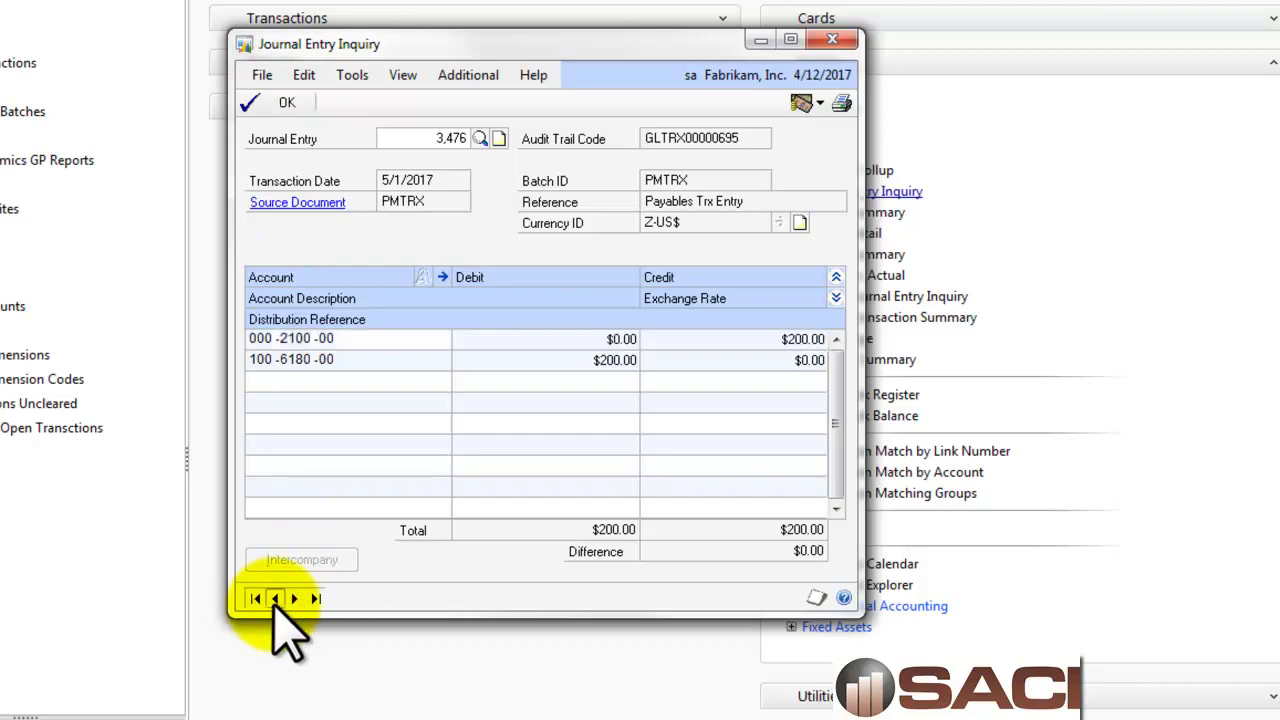
Go back to the previous journal entry and check the posting and document dates of its source invoice
click(275, 598)
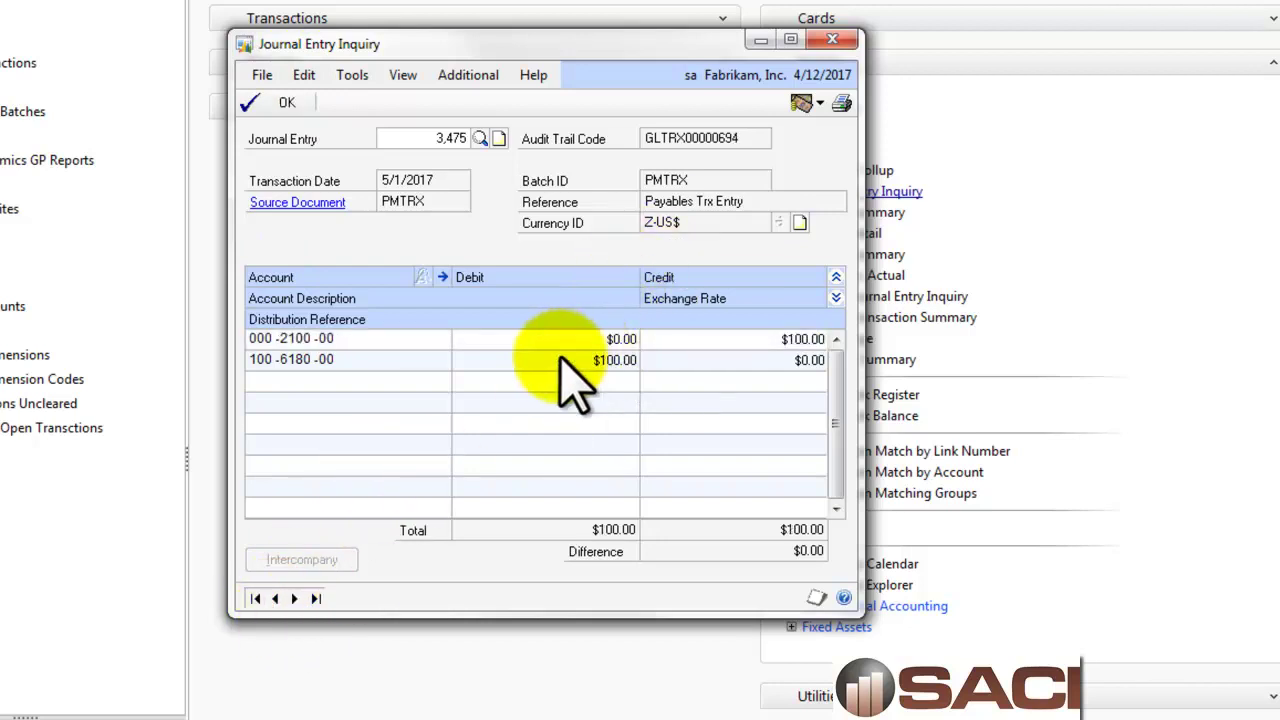
click(330, 339)
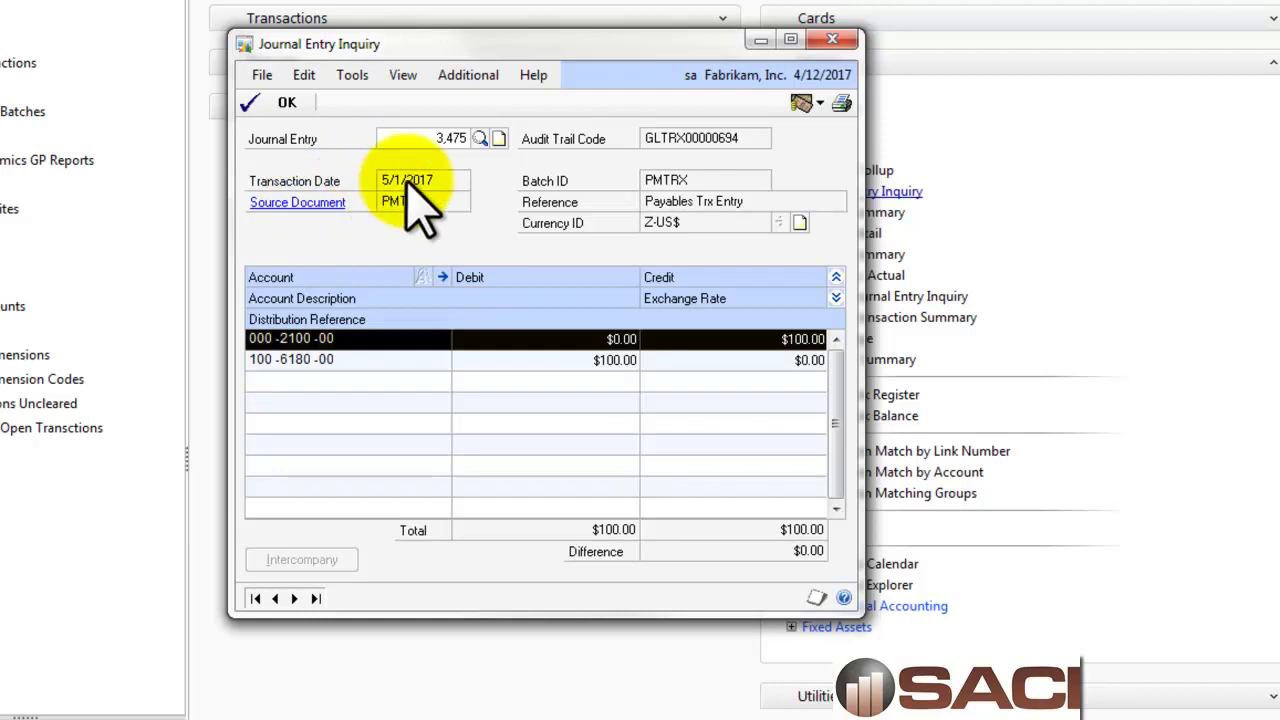
click(297, 202)
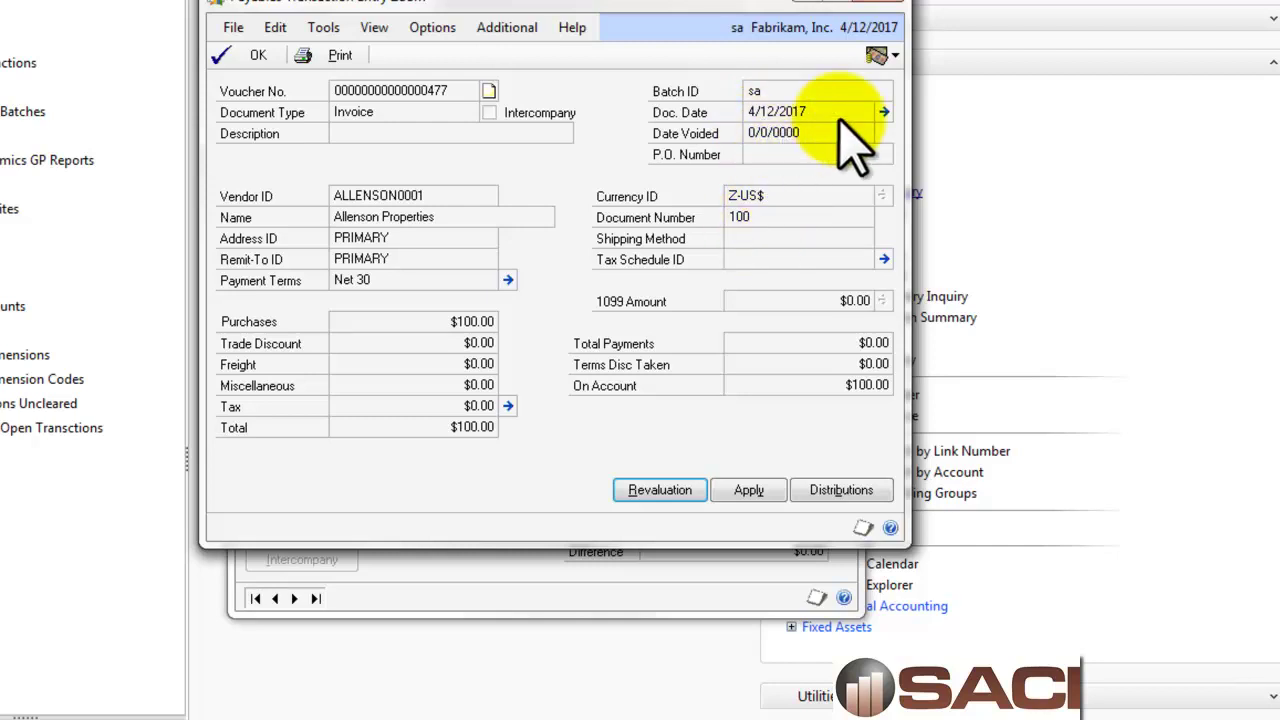
click(884, 112)
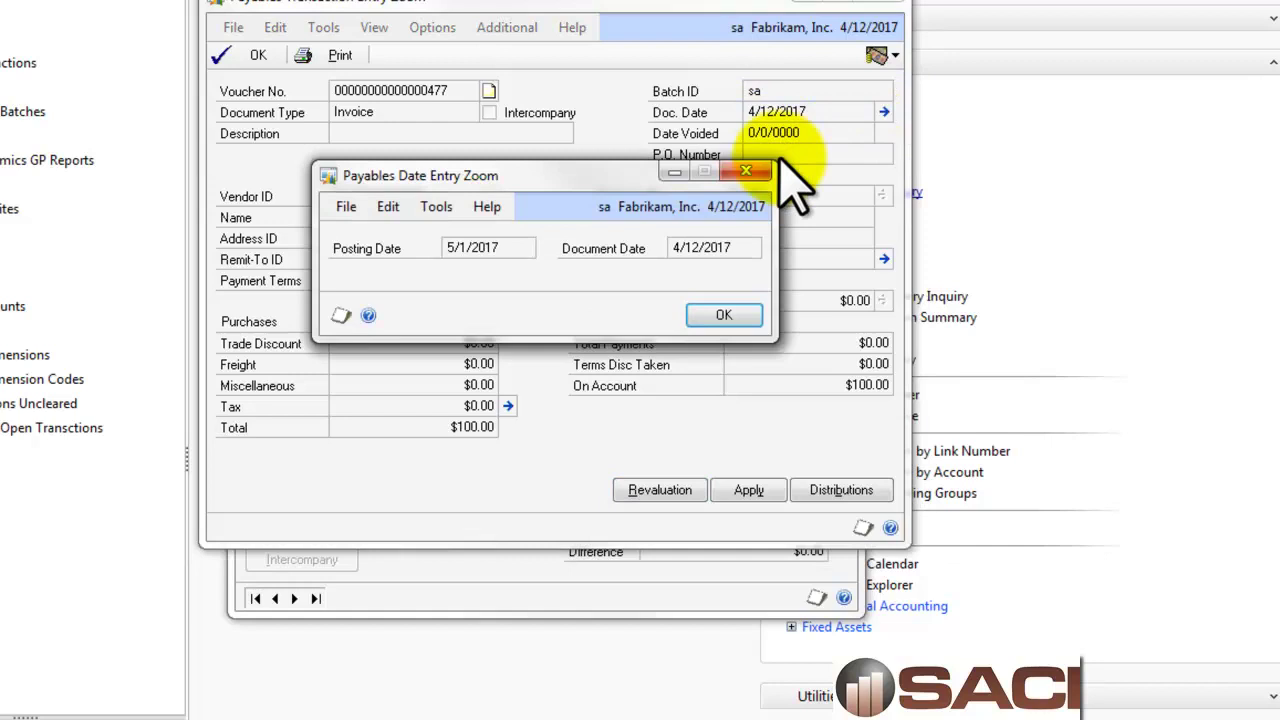
click(724, 315)
click(255, 57)
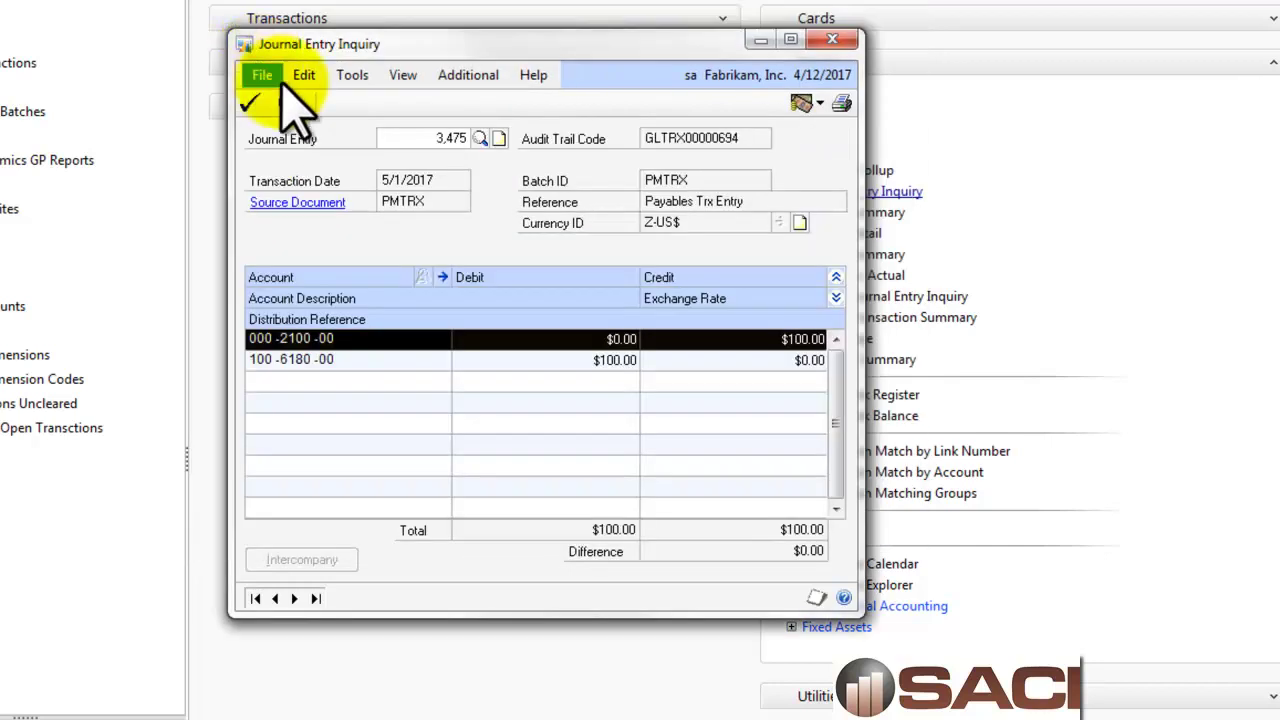